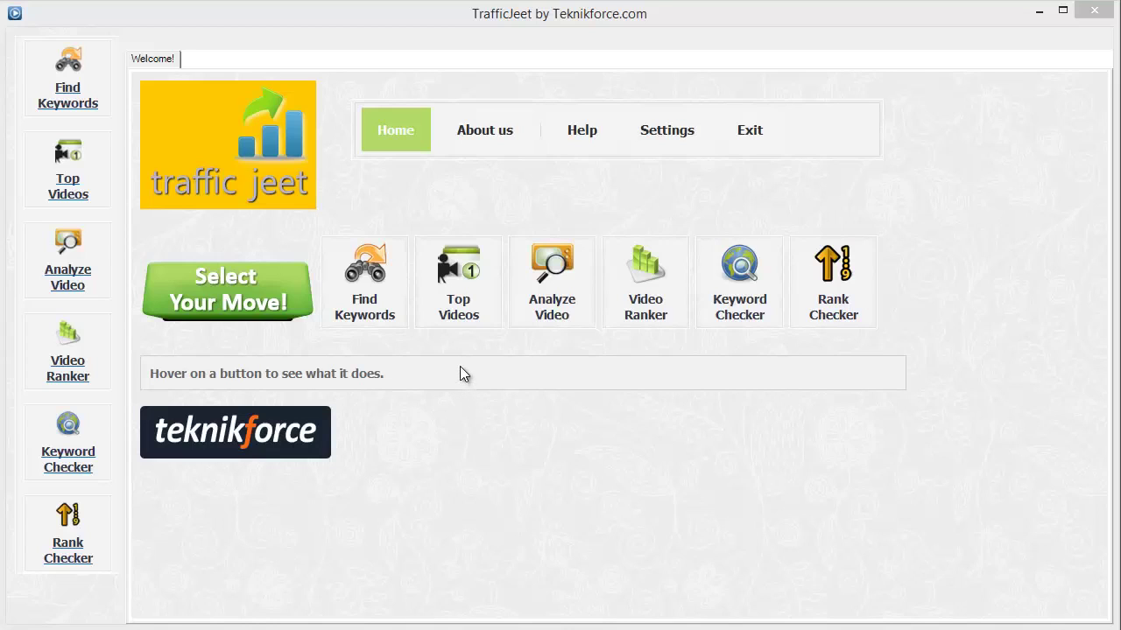
# - Open the similar keywords finder and look through the history of previously used keywords
pyautogui.click(368, 304)
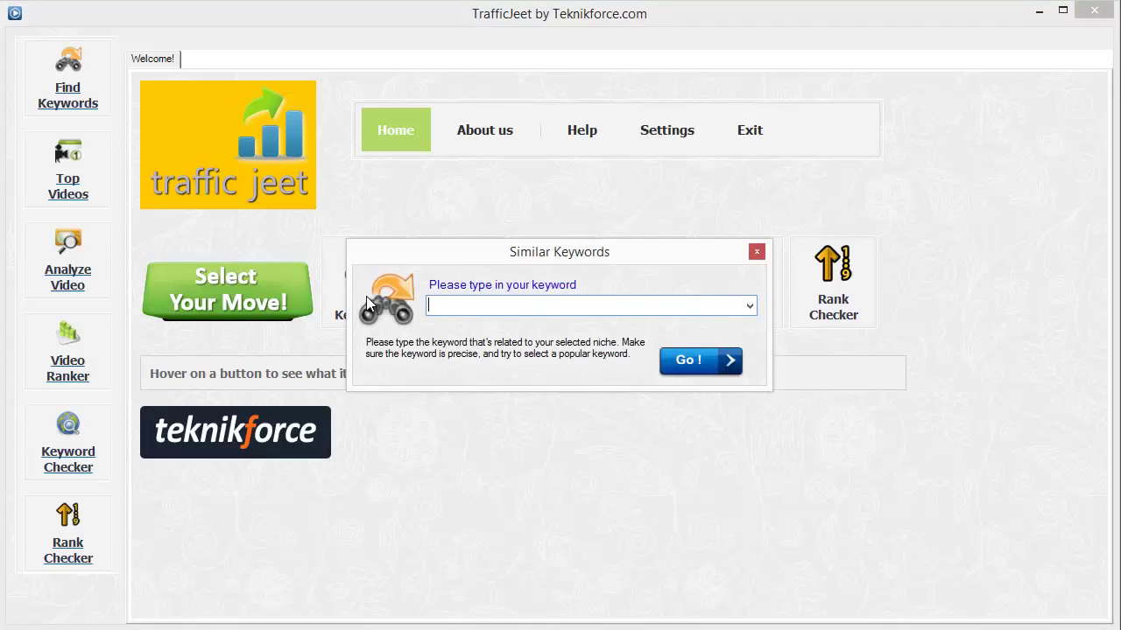
pyautogui.moveTo(596, 251); pyautogui.dragTo(640, 226)
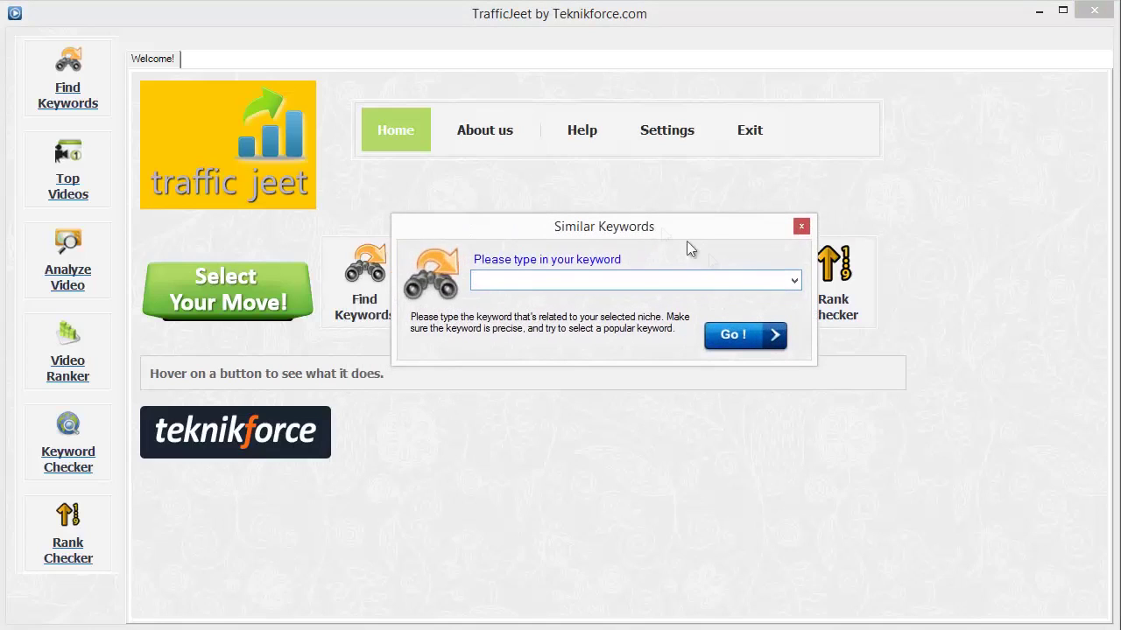
pyautogui.click(794, 280)
pyautogui.click(794, 280)
pyautogui.click(794, 280)
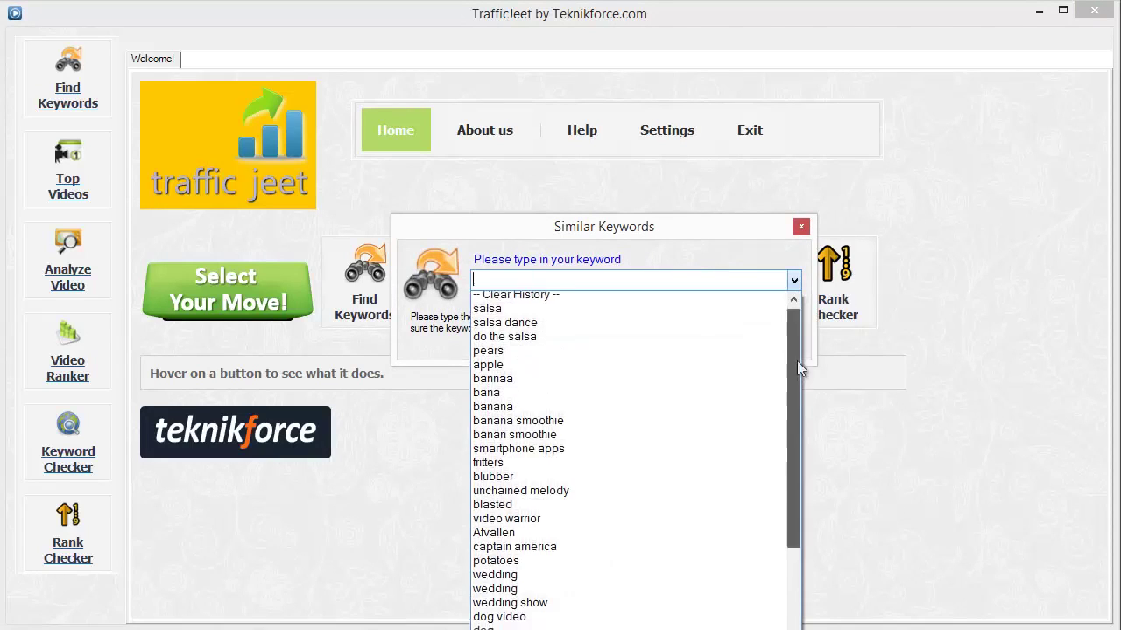
pyautogui.moveTo(797, 361); pyautogui.dragTo(790, 298)
pyautogui.click(795, 279)
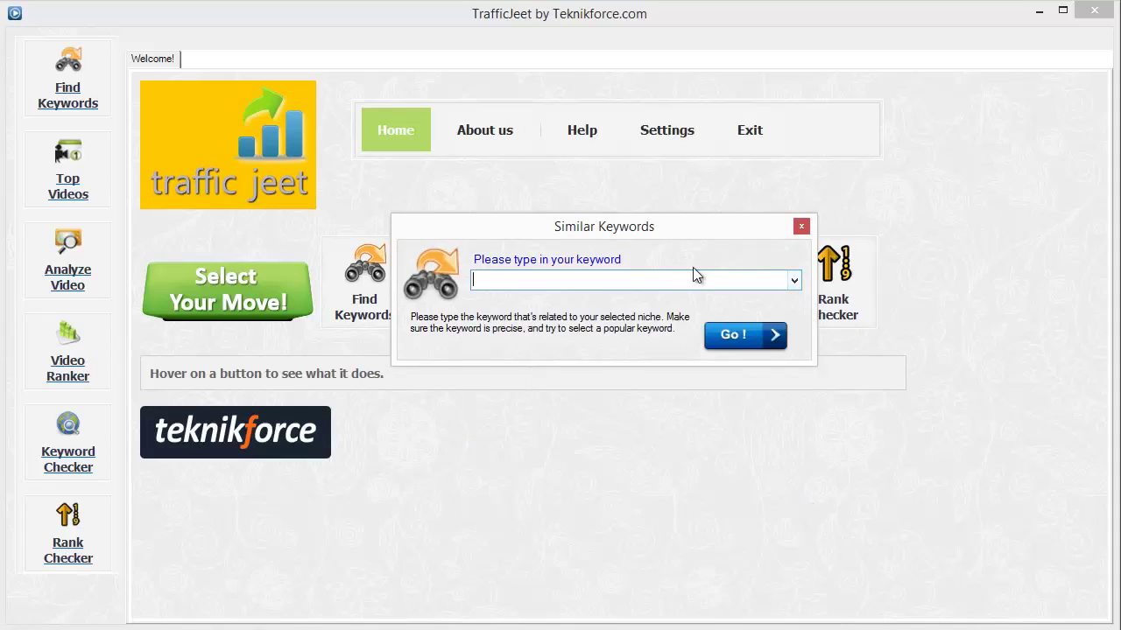
# - Find keywords similar to "salsa dance"
pyautogui.write('sa')
pyautogui.press('BackSpace')
pyautogui.press('BackSpace')
pyautogui.write('salsa dance')
pyautogui.click(779, 340)
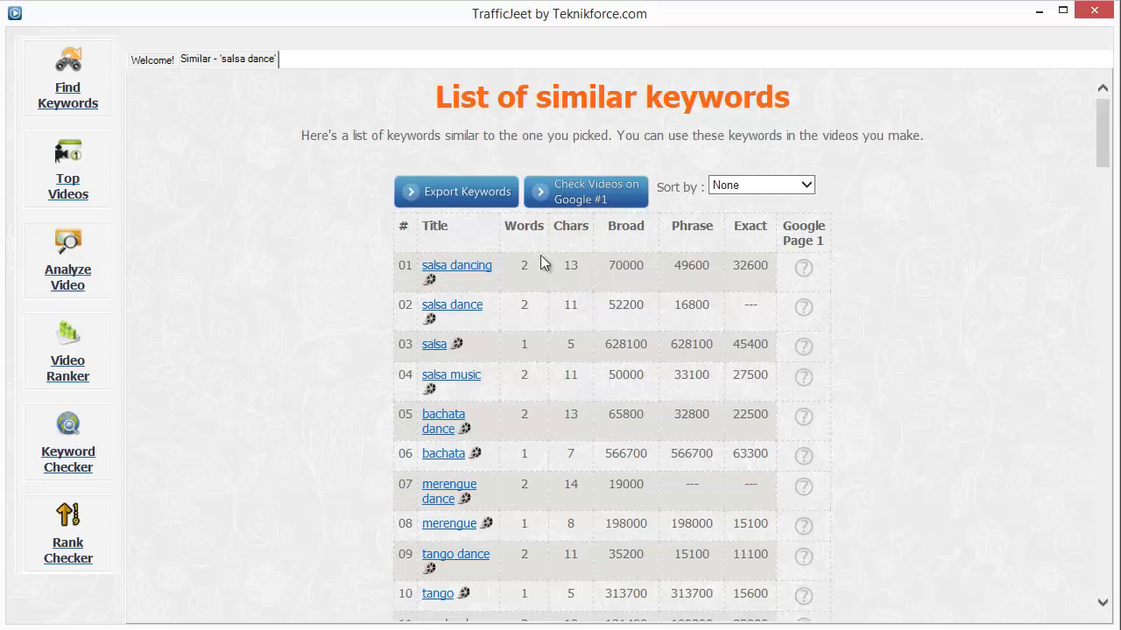
# - Examine the first similar keywords and their Broad, Phrase and Exact match columns
pyautogui.scroll(-6, 588, 299)
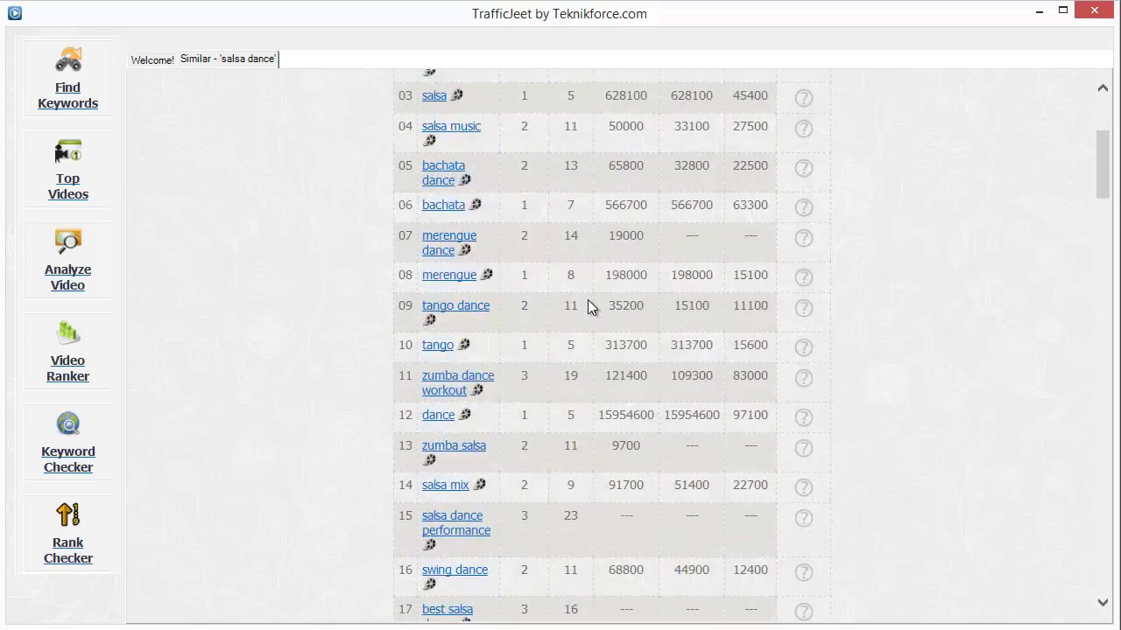
pyautogui.scroll(6, 587, 300)
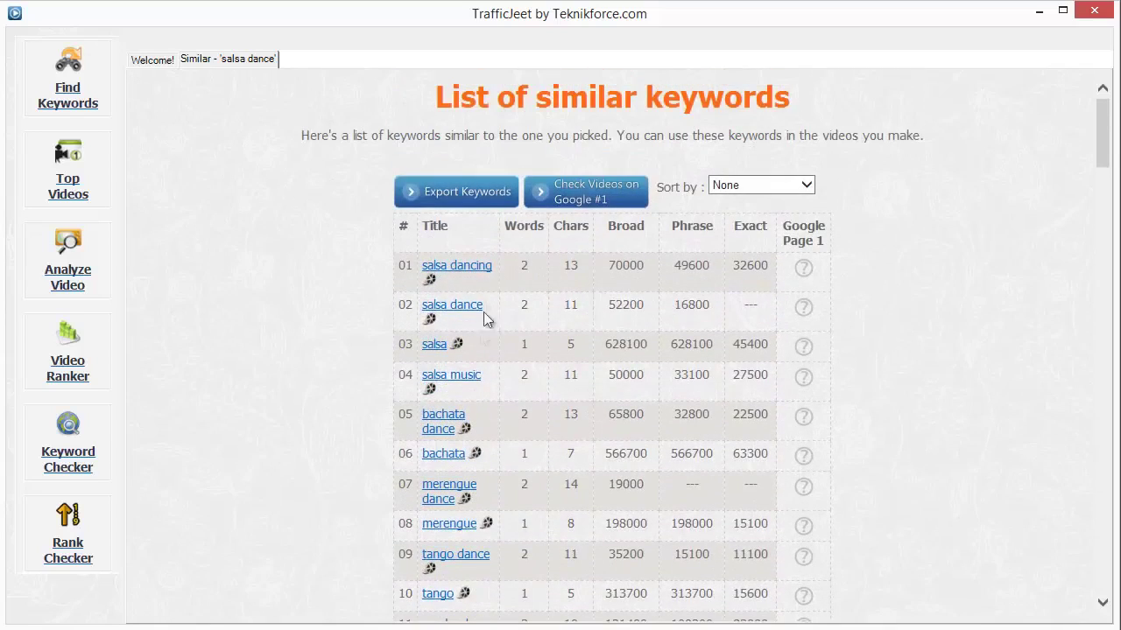
pyautogui.moveTo(617, 229); pyautogui.dragTo(760, 233)
pyautogui.doubleClick(615, 268)
pyautogui.click(640, 267)
pyautogui.click(627, 270)
# - Look through the rest of the similar keywords to the end of the list, comparing match counts, and return to the start
pyautogui.scroll(-10, 753, 280)
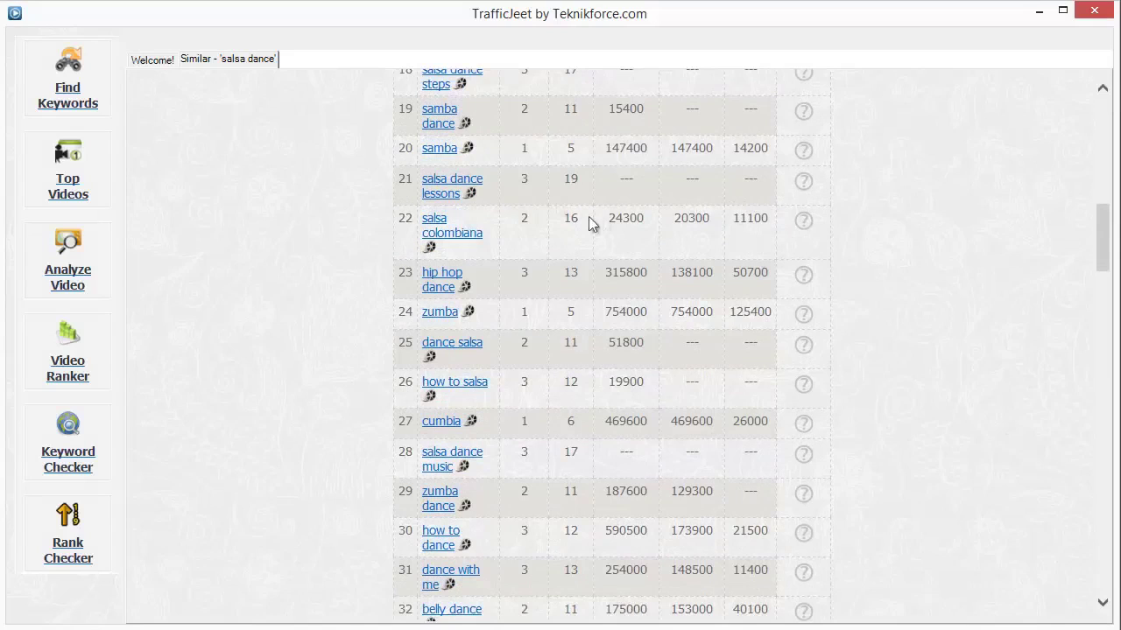
pyautogui.moveTo(520, 149); pyautogui.dragTo(760, 159)
pyautogui.click(743, 163)
pyautogui.scroll(-5, 736, 232)
pyautogui.scroll(-8, 735, 232)
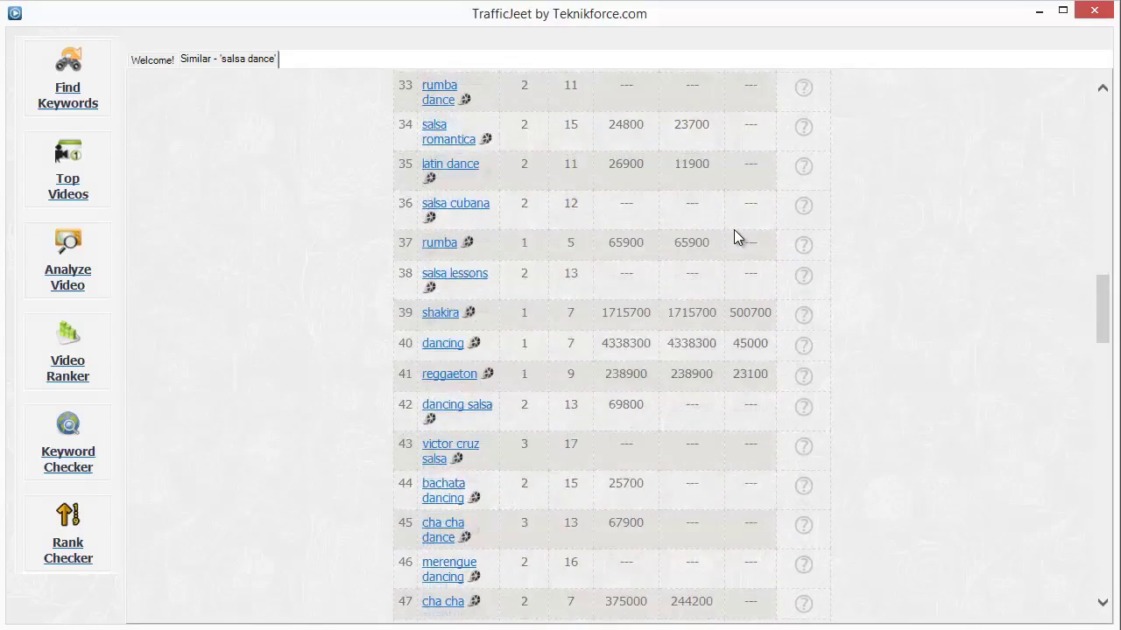
pyautogui.scroll(-6, 734, 232)
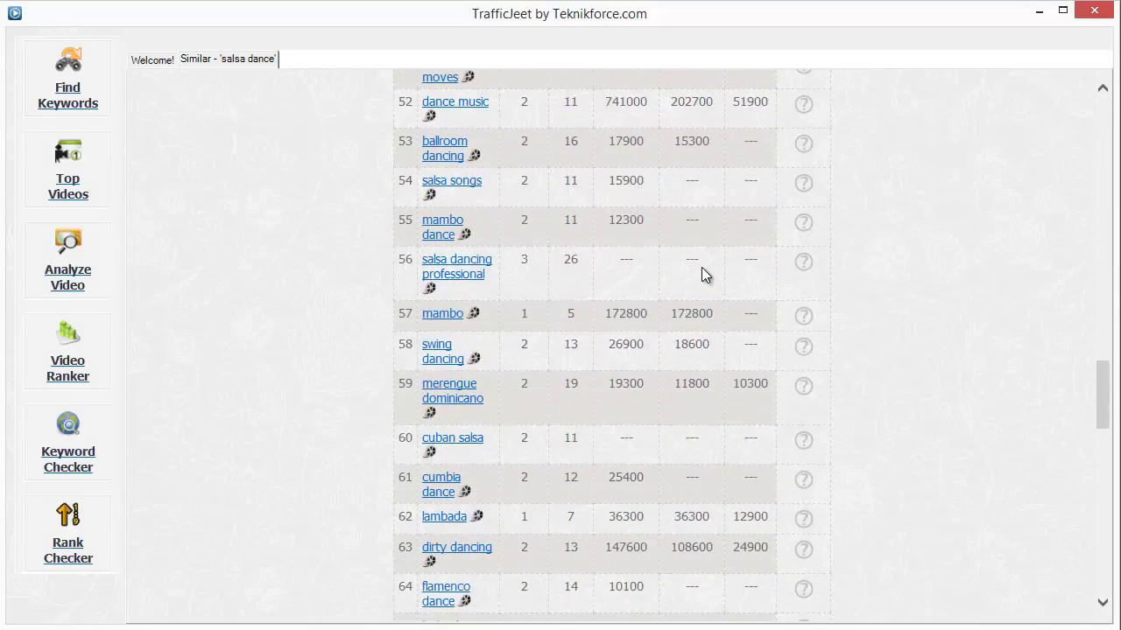
pyautogui.scroll(-7, 702, 267)
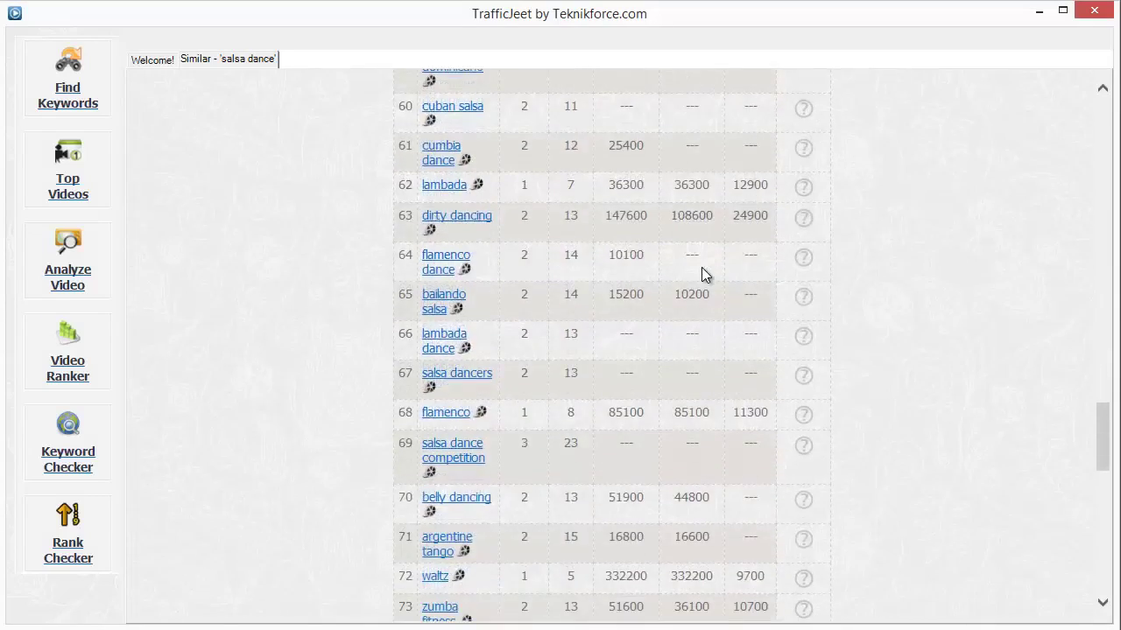
pyautogui.moveTo(560, 249); pyautogui.dragTo(745, 245)
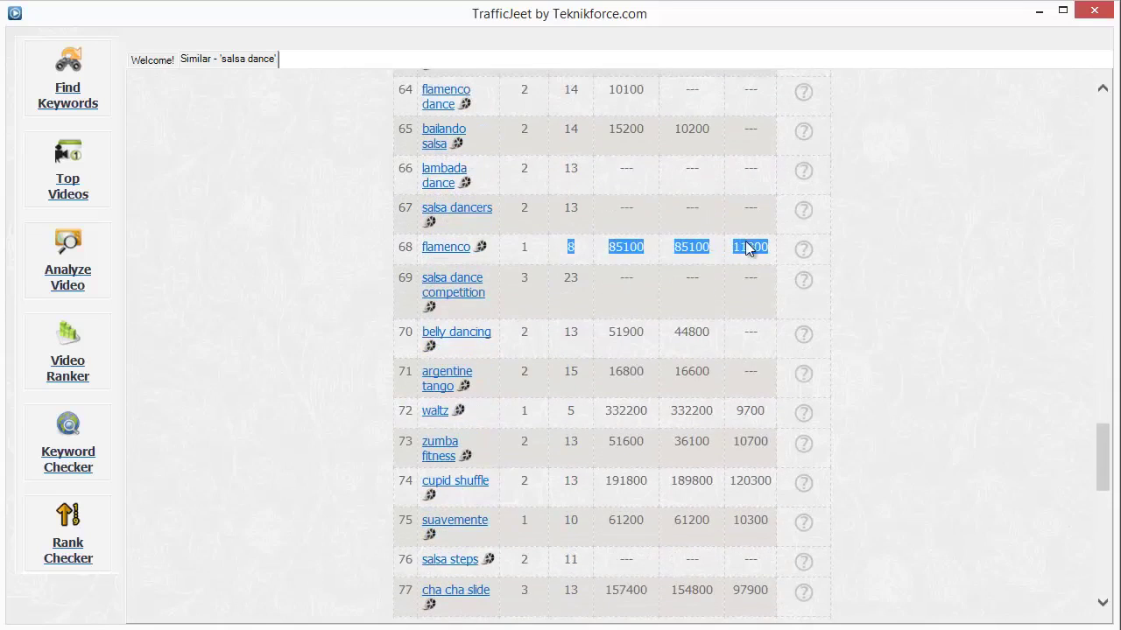
pyautogui.scroll(-11, 650, 285)
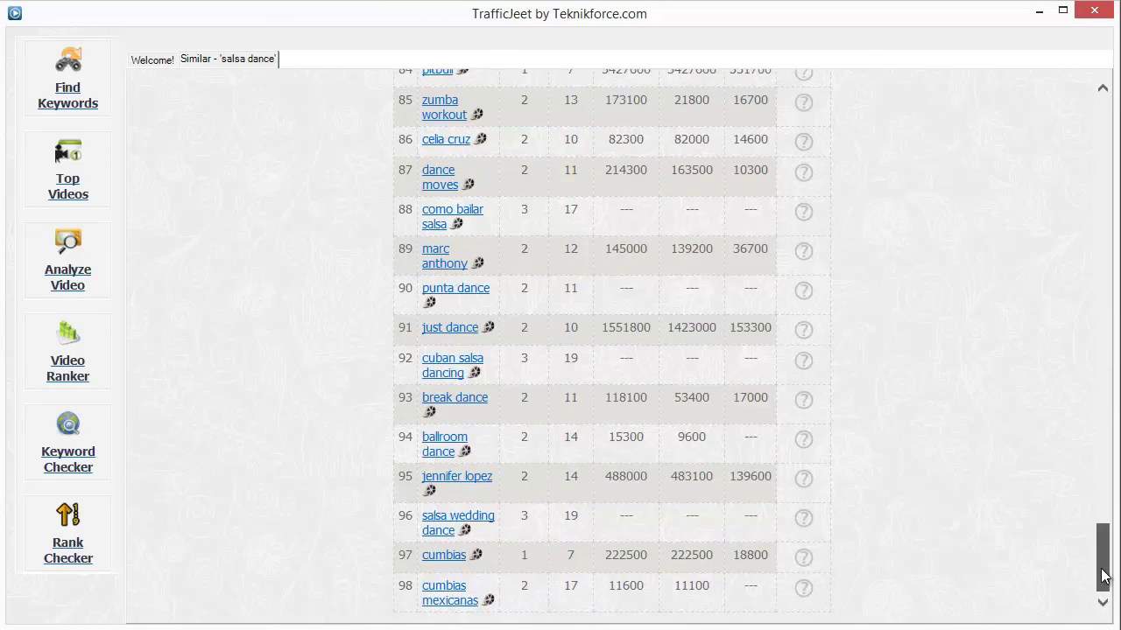
pyautogui.moveTo(1102, 580); pyautogui.dragTo(1102, 131)
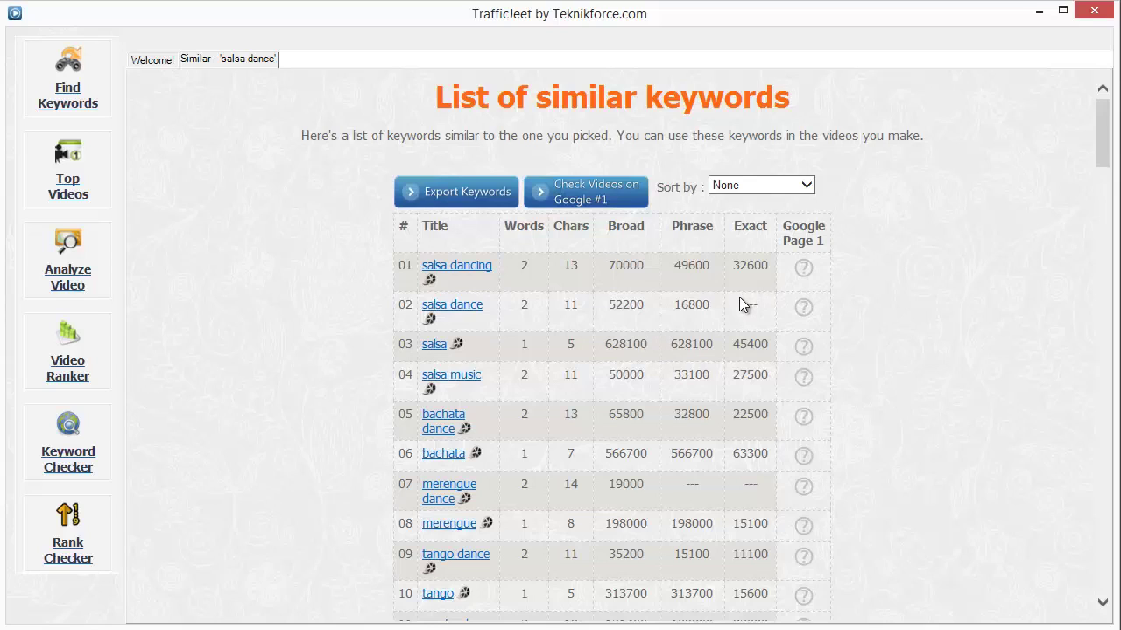
# - Sort the similar keywords by Broad Matches and look through the reordered list
pyautogui.click(750, 187)
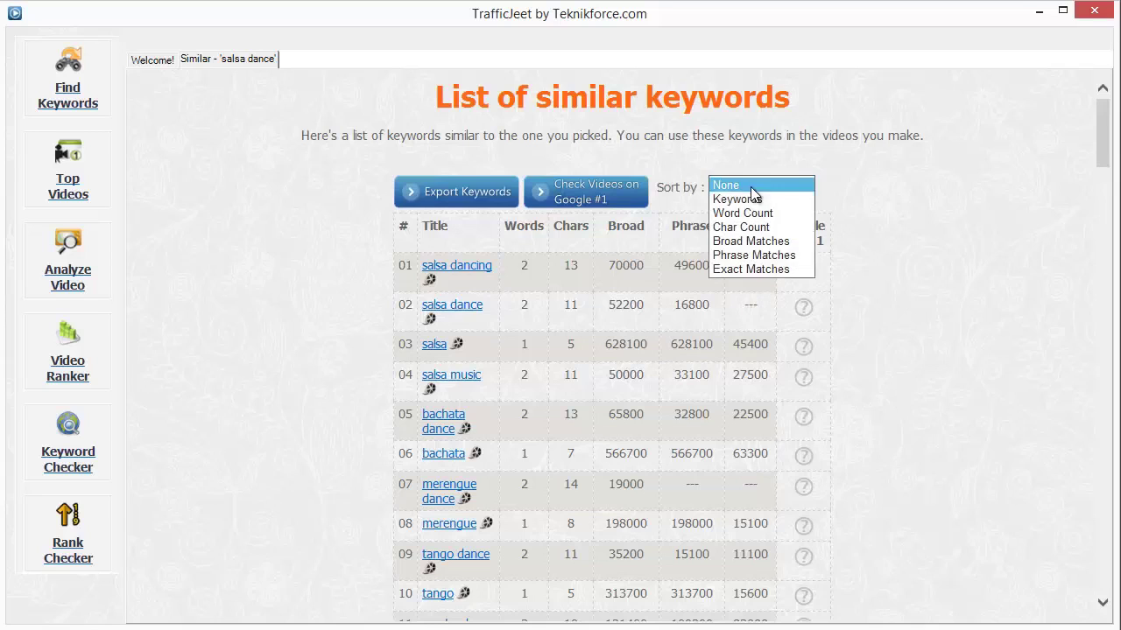
pyautogui.click(750, 244)
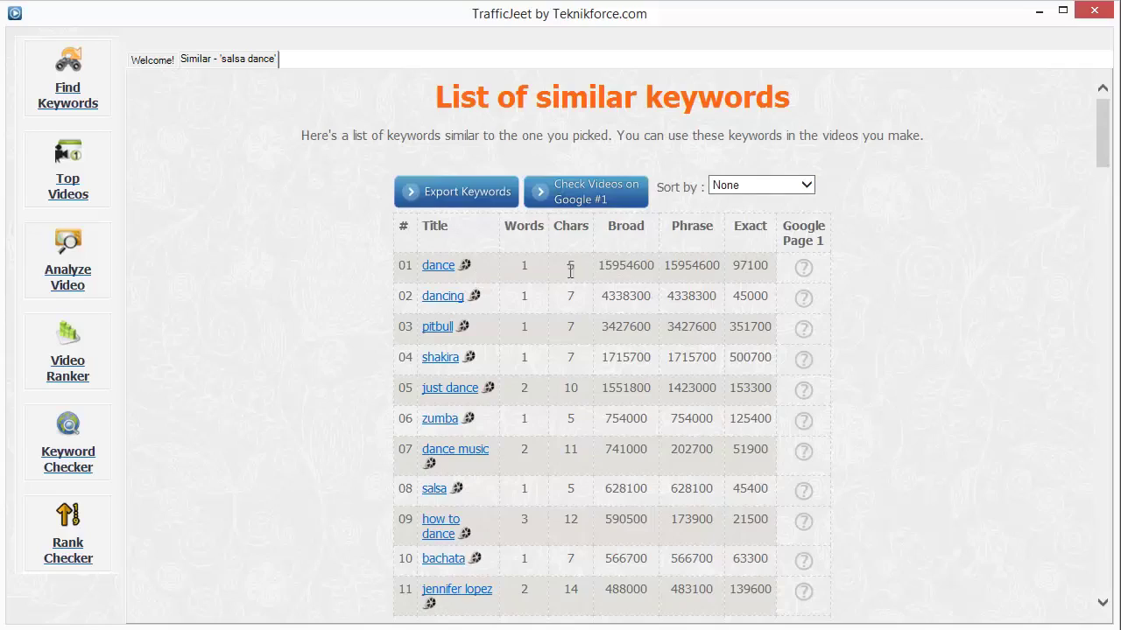
pyautogui.scroll(-20, 623, 295)
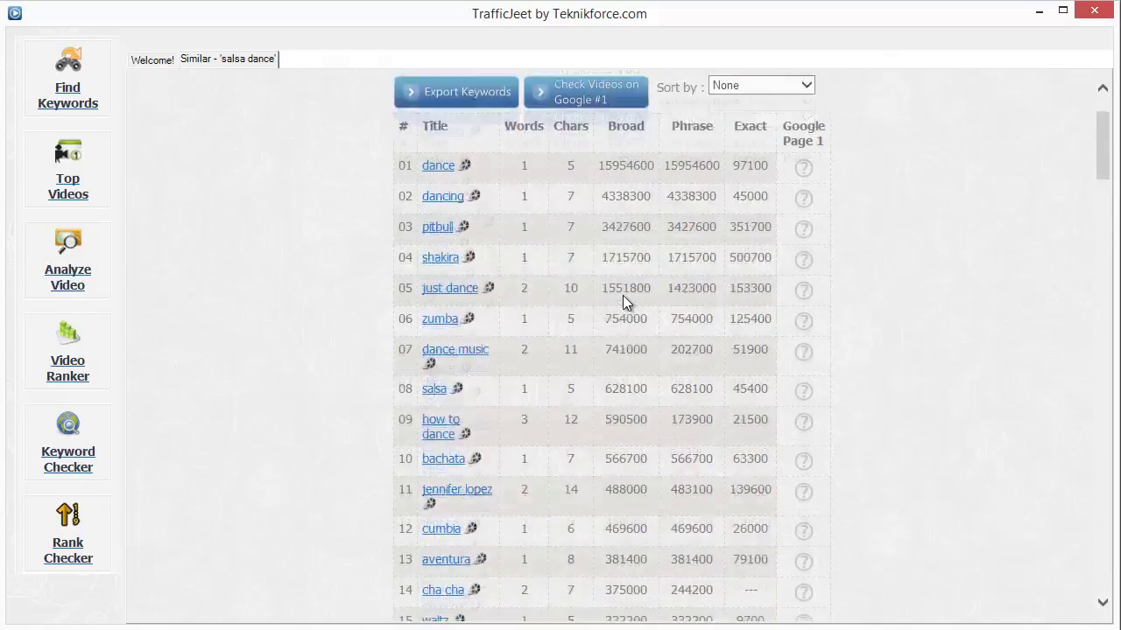
pyautogui.scroll(-5, 625, 295)
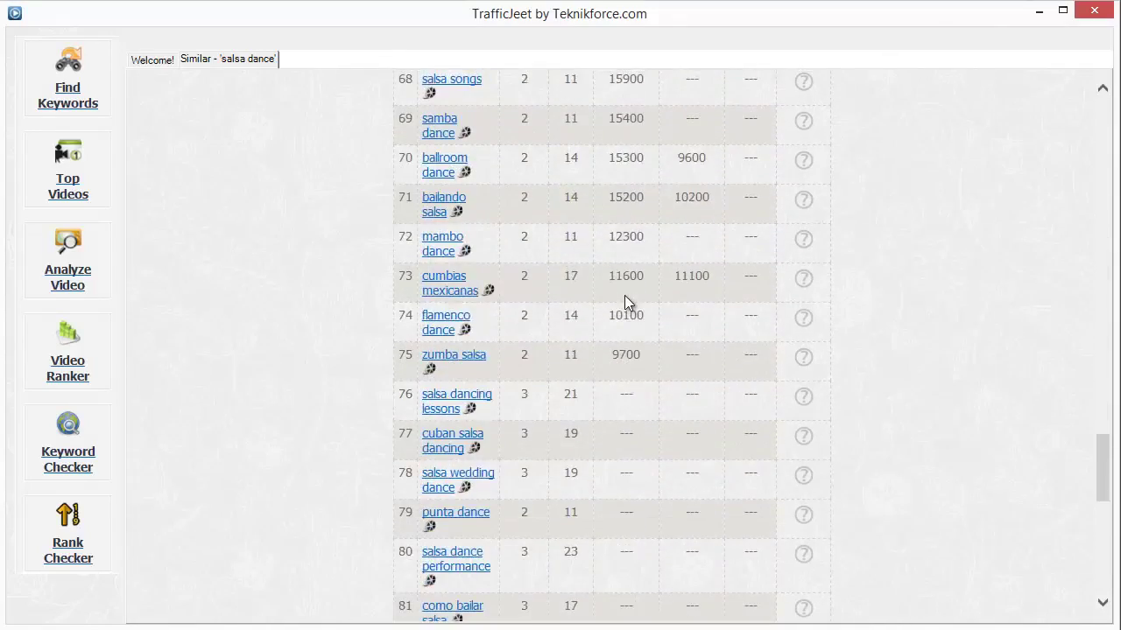
pyautogui.scroll(4, 625, 297)
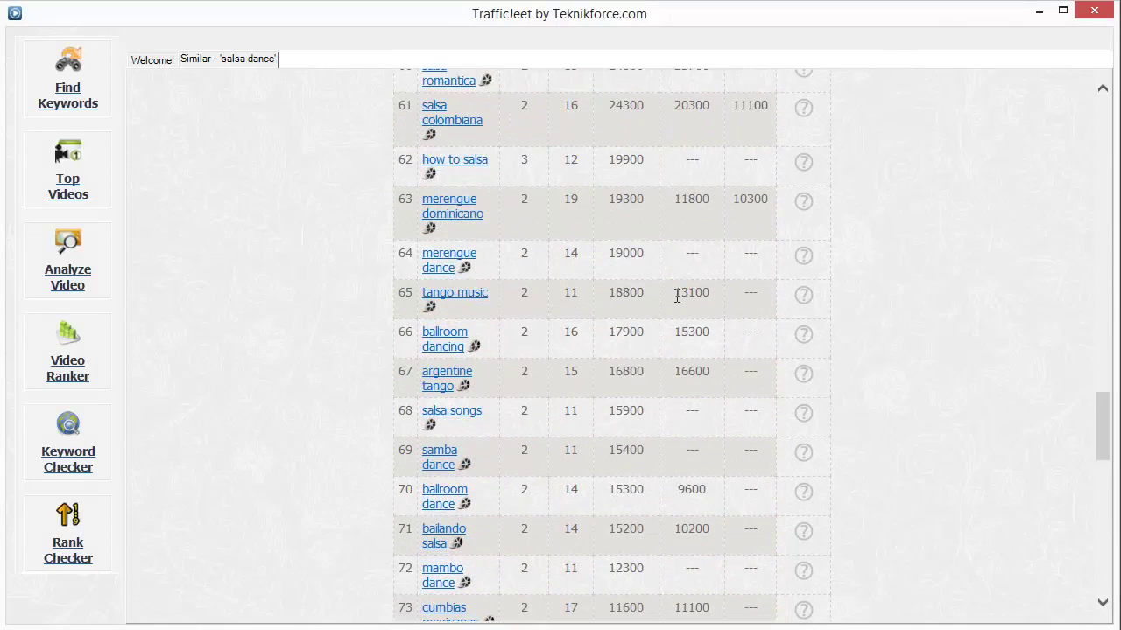
pyautogui.scroll(-10, 648, 315)
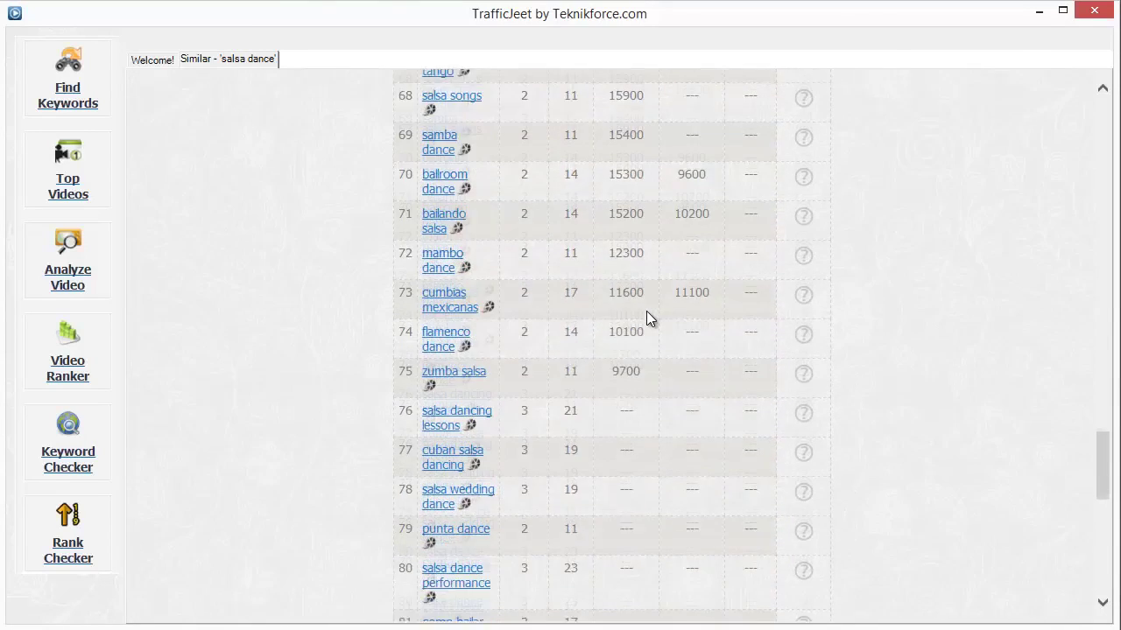
pyautogui.scroll(20, 646, 311)
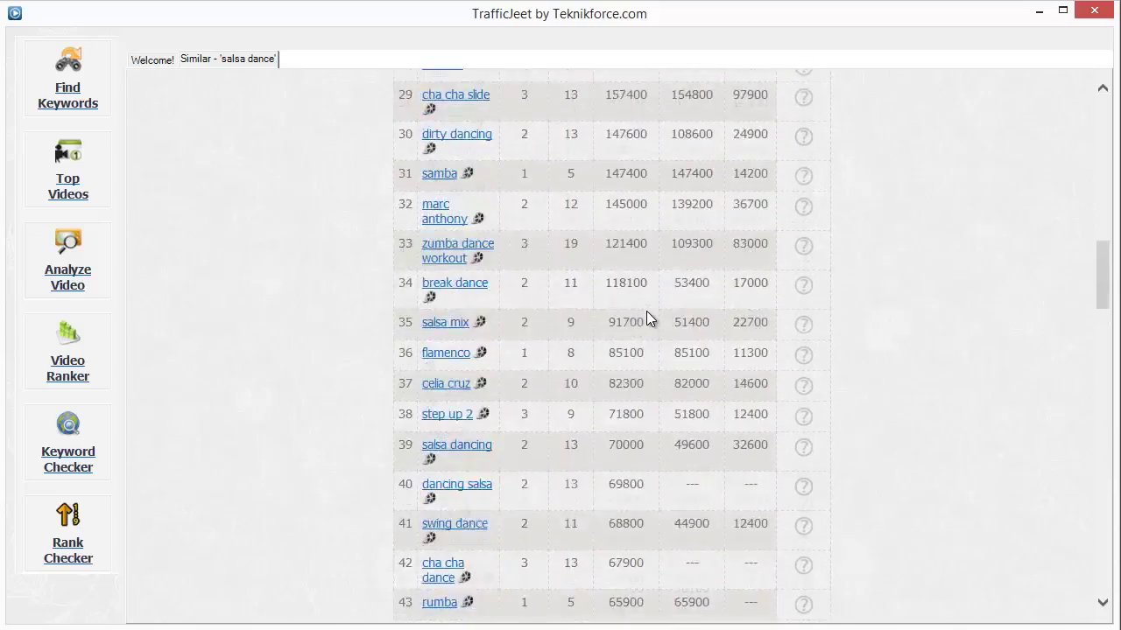
# - Sort the similar keywords by Phrase Matches, and finally by Exact Matches
pyautogui.click(752, 190)
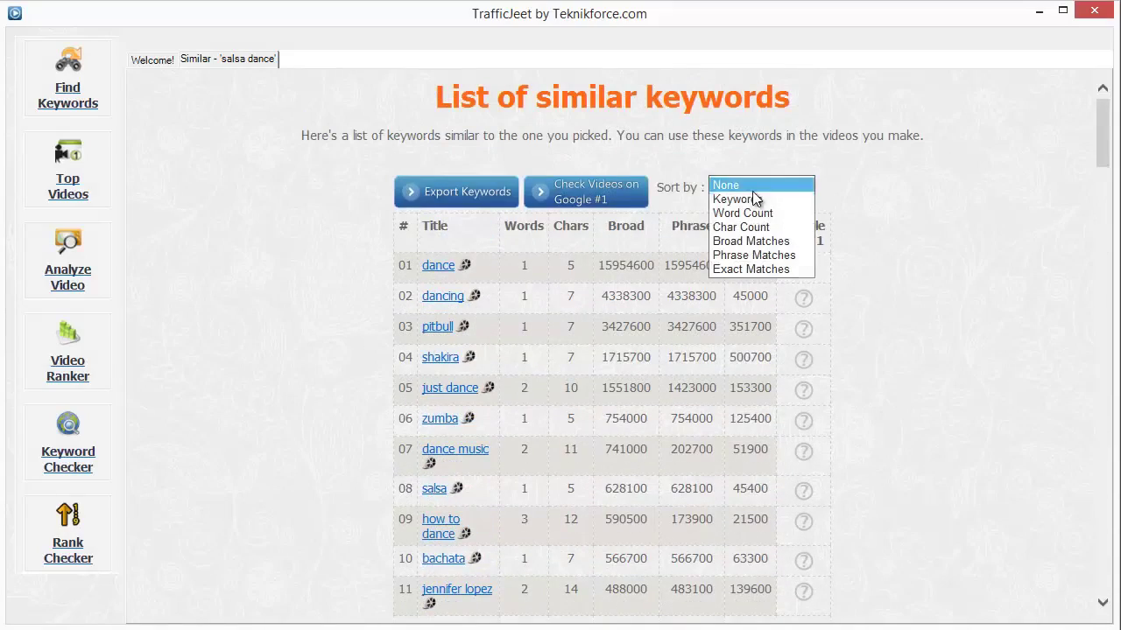
pyautogui.click(774, 255)
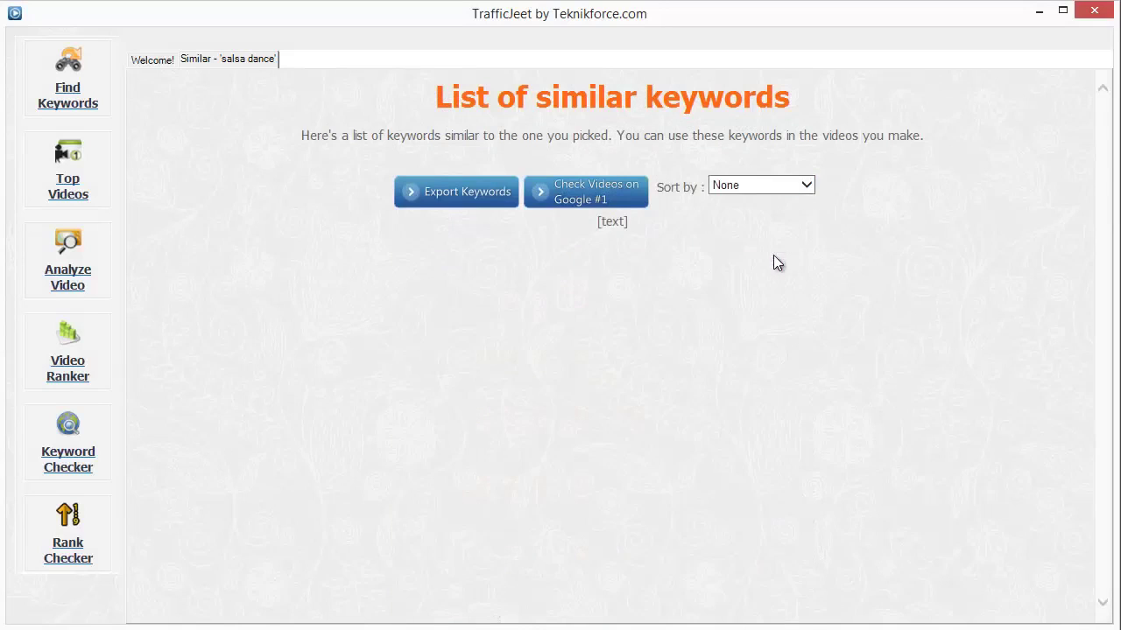
pyautogui.click(760, 183)
pyautogui.click(775, 269)
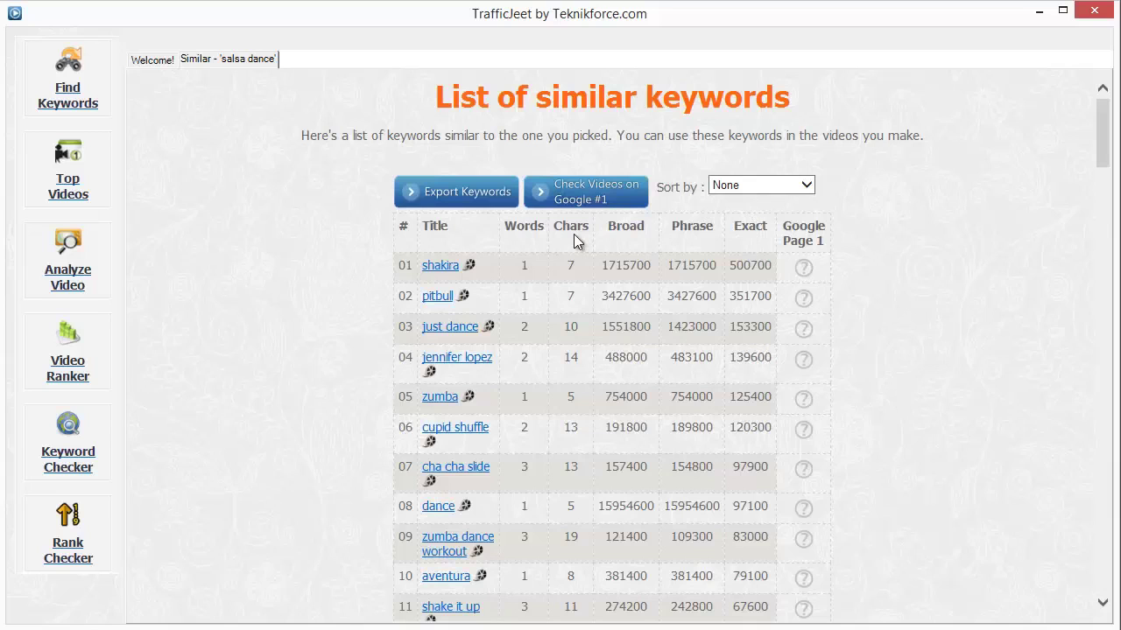
# - Examine the list sorted by exact matches down to its last keyword, including the Google Page 1 column
pyautogui.scroll(-1, 675, 279)
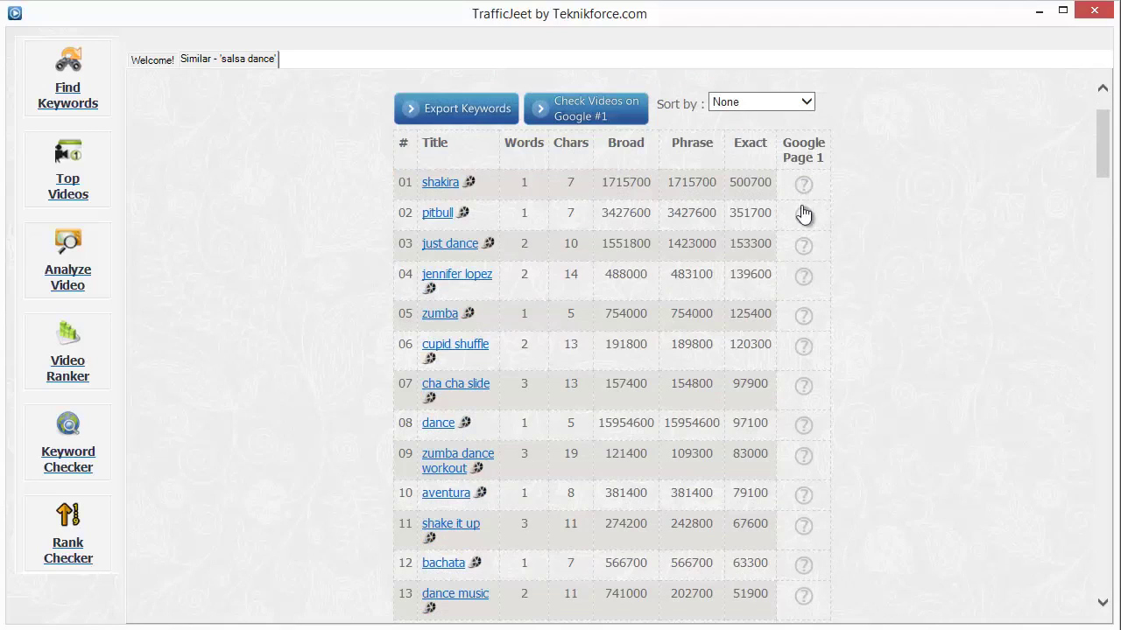
pyautogui.tripleClick(821, 156)
pyautogui.scroll(-10, 738, 271)
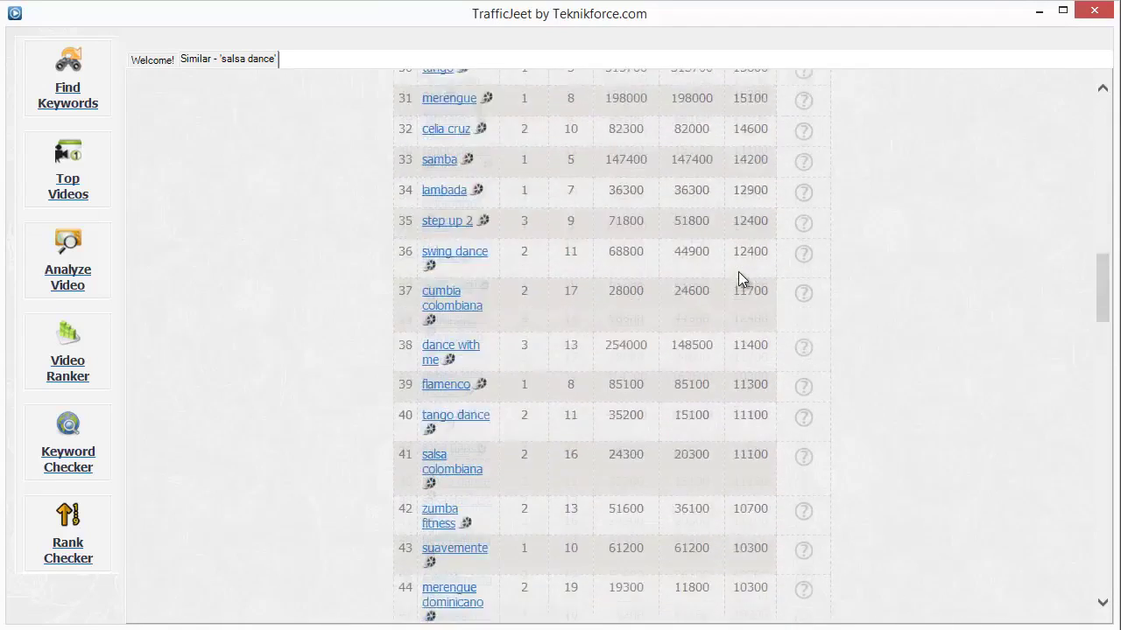
pyautogui.scroll(-6, 740, 287)
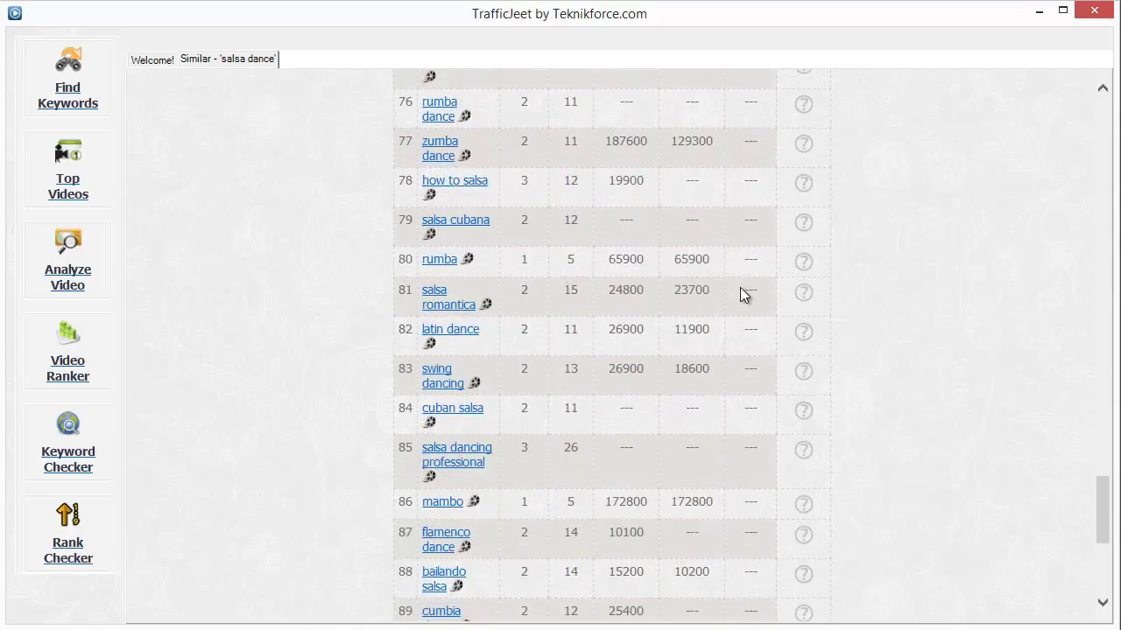
pyautogui.scroll(-2, 740, 295)
pyautogui.scroll(-1, 740, 287)
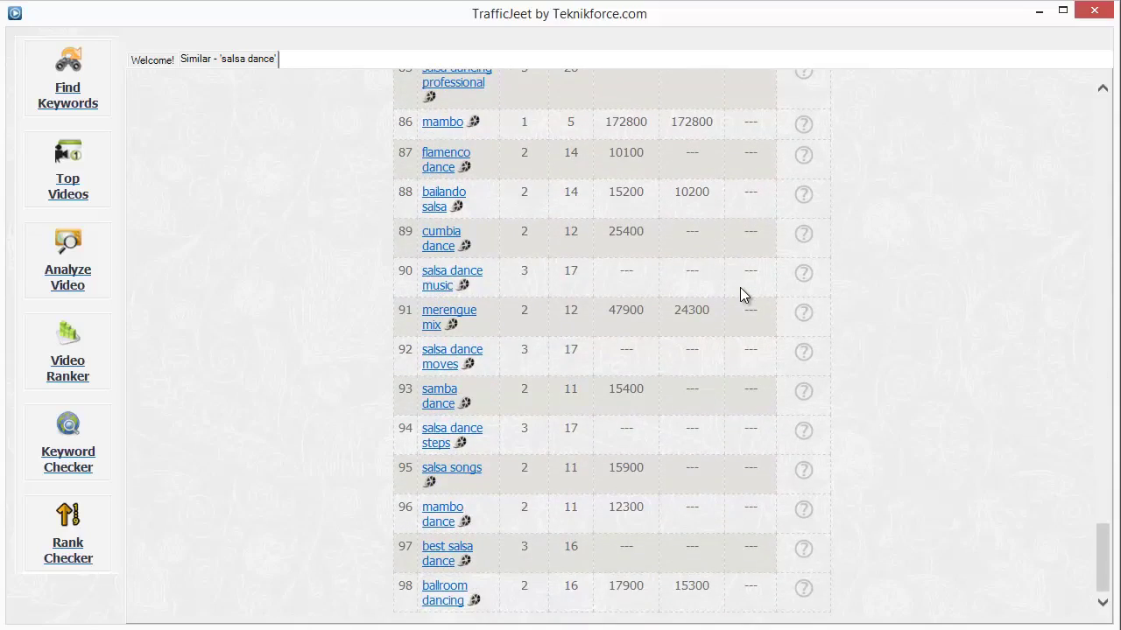
pyautogui.scroll(7, 740, 288)
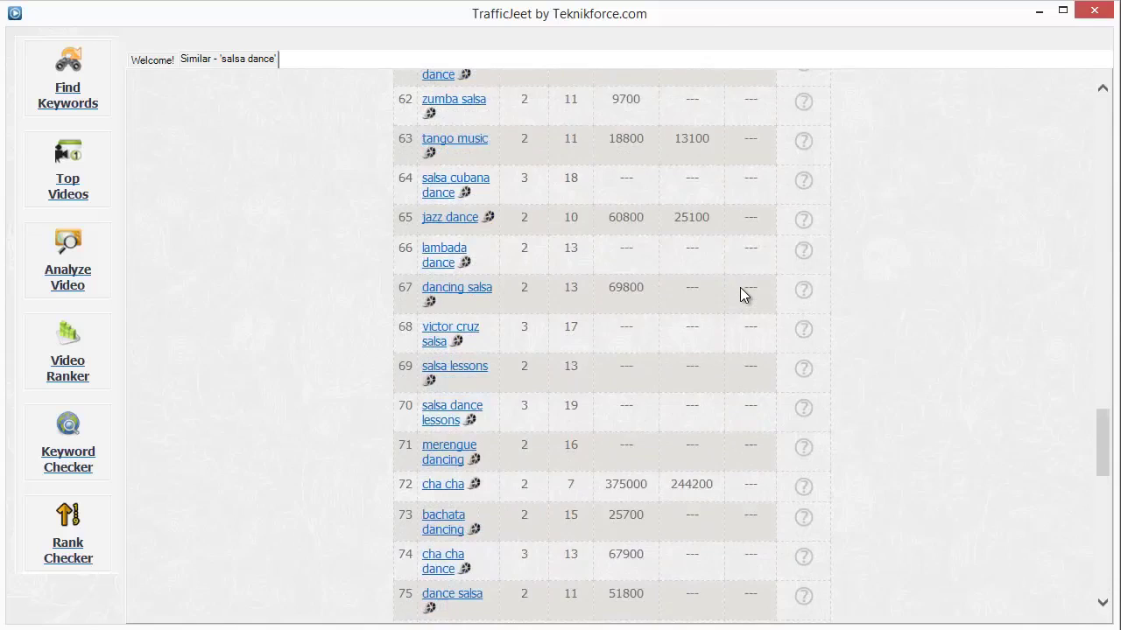
# - Check the Google Page 1 video status for suavemente, zumba fitness, salsa colombiana, tango dance, flamenco and dance with me
pyautogui.scroll(3, 740, 287)
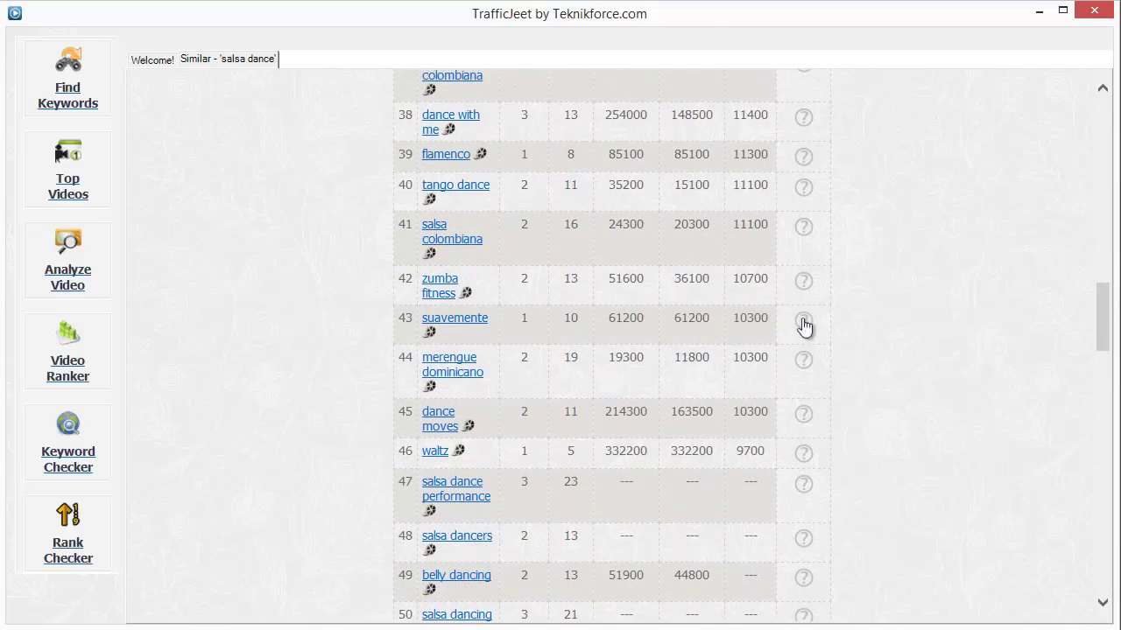
pyautogui.click(805, 322)
pyautogui.click(805, 282)
pyautogui.click(807, 230)
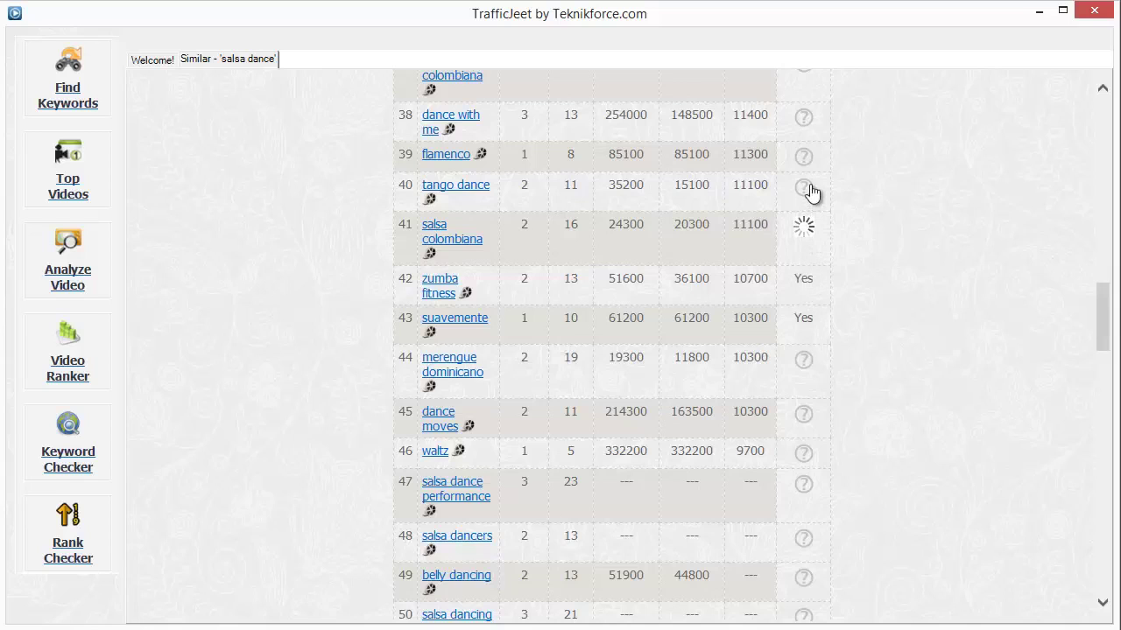
pyautogui.click(807, 189)
pyautogui.click(805, 156)
pyautogui.click(807, 119)
# - Check the Google Page 1 video status for cumbia colombiana, swing dance and step up 2
pyautogui.scroll(3, 828, 193)
pyautogui.click(804, 313)
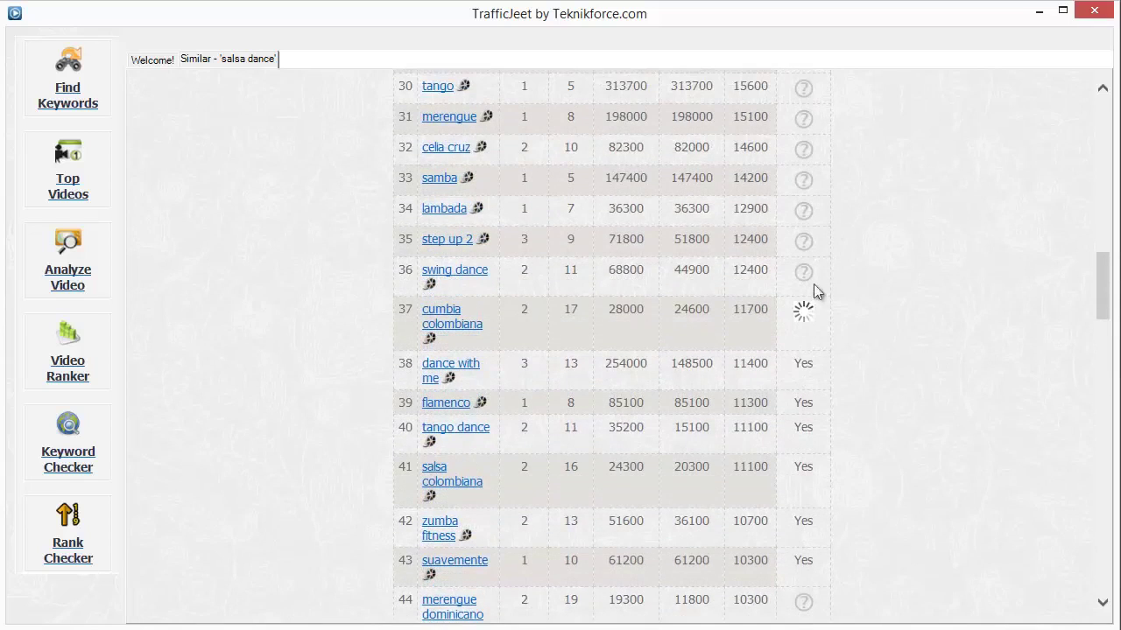
pyautogui.click(810, 275)
pyautogui.scroll(1, 809, 280)
pyautogui.click(801, 326)
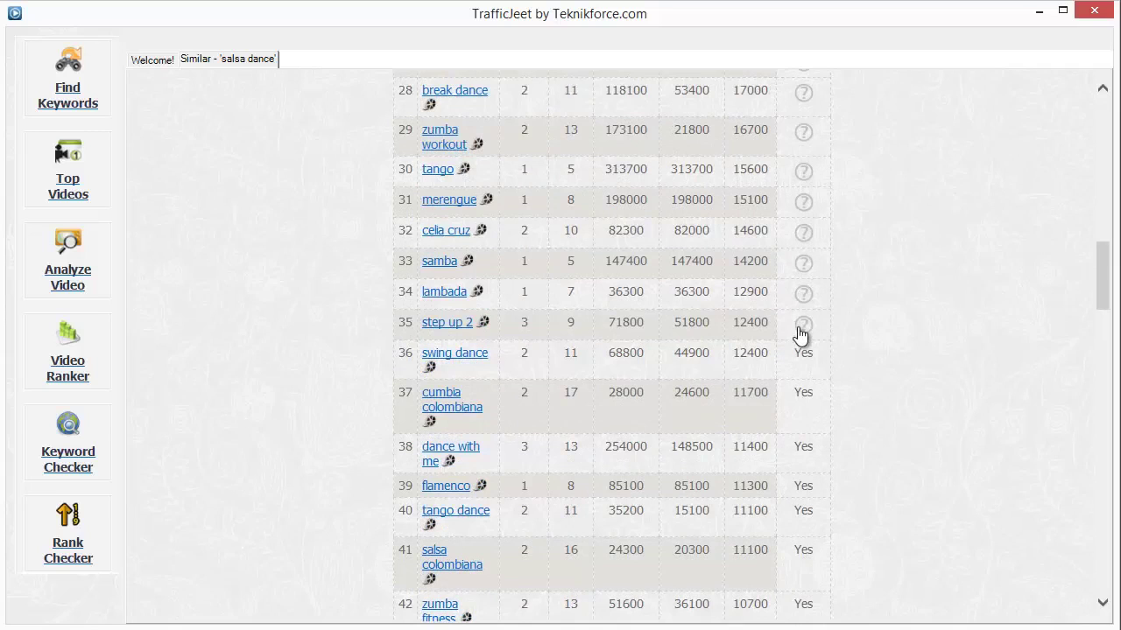
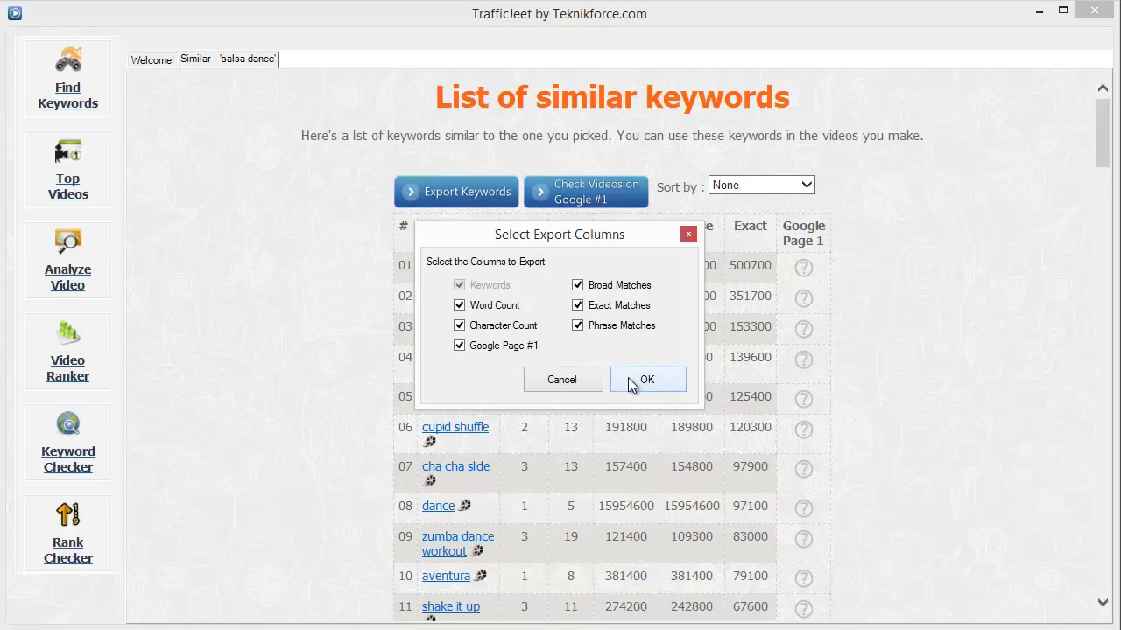
# - Try excluding the Word Count and Character Count columns from the keyword export, and include both again
pyautogui.click(513, 306)
pyautogui.click(506, 329)
pyautogui.click(508, 309)
pyautogui.click(507, 325)
pyautogui.click(515, 325)
pyautogui.click(515, 306)
pyautogui.click(515, 325)
pyautogui.click(515, 307)
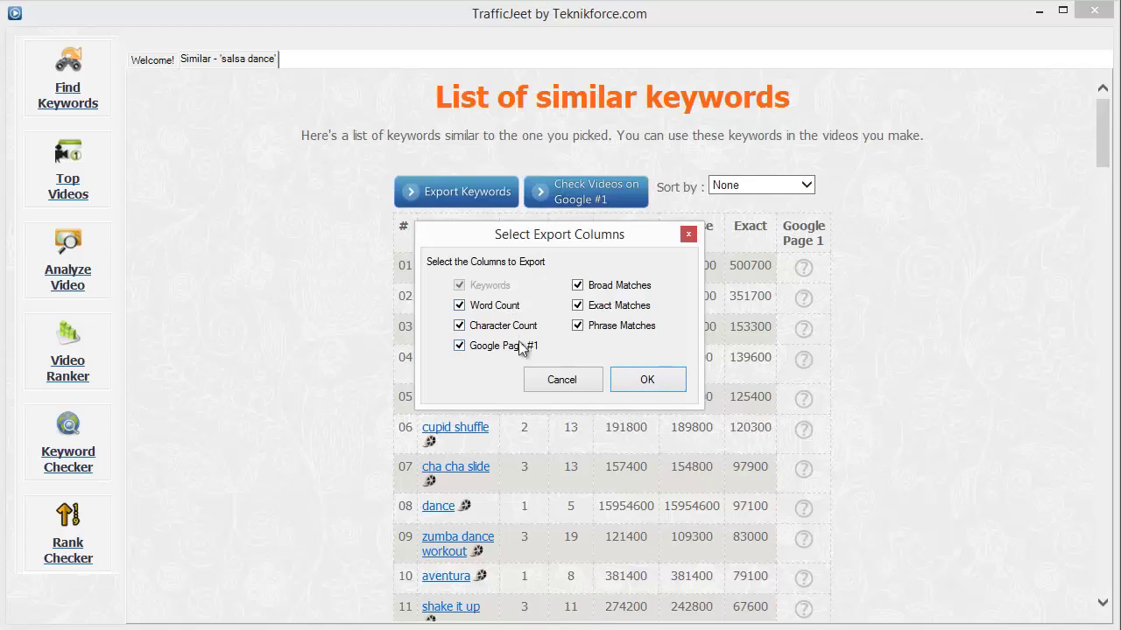
pyautogui.click(646, 380)
pyautogui.moveTo(745, 267); pyautogui.dragTo(484, 90)
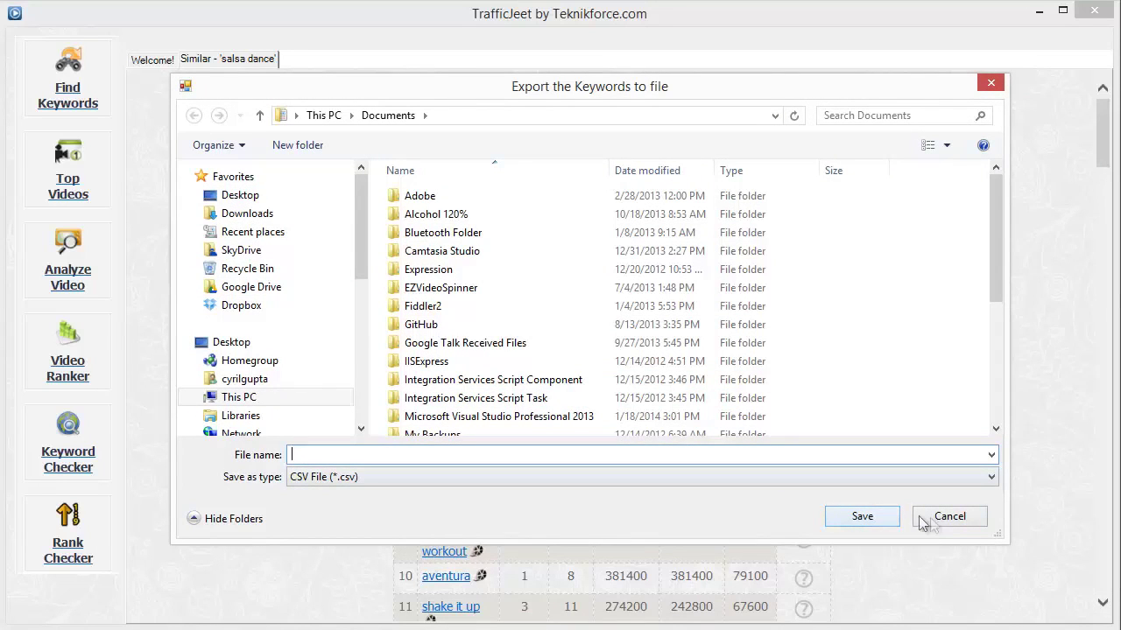
pyautogui.click(947, 519)
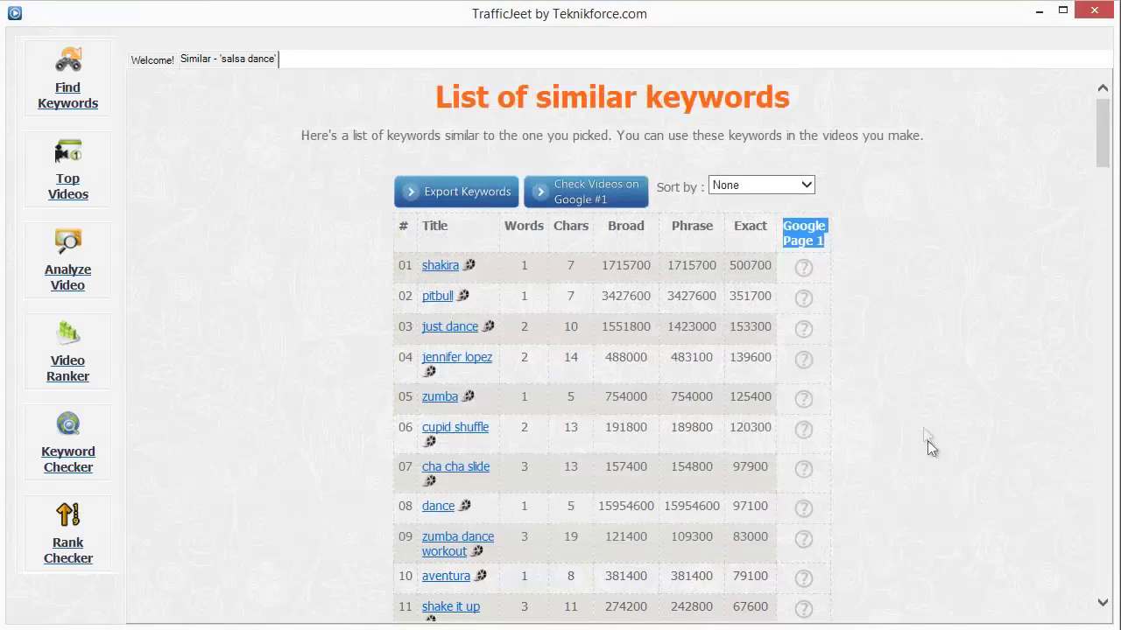
# - Check the Google Page 1 video status for the first nine keywords, from shakira to zumba dance workout
pyautogui.scroll(-2, 788, 310)
pyautogui.click(805, 279)
pyautogui.click(806, 317)
pyautogui.click(805, 341)
pyautogui.click(806, 380)
pyautogui.click(806, 418)
pyautogui.click(806, 454)
pyautogui.click(805, 246)
pyautogui.click(808, 215)
pyautogui.click(805, 185)
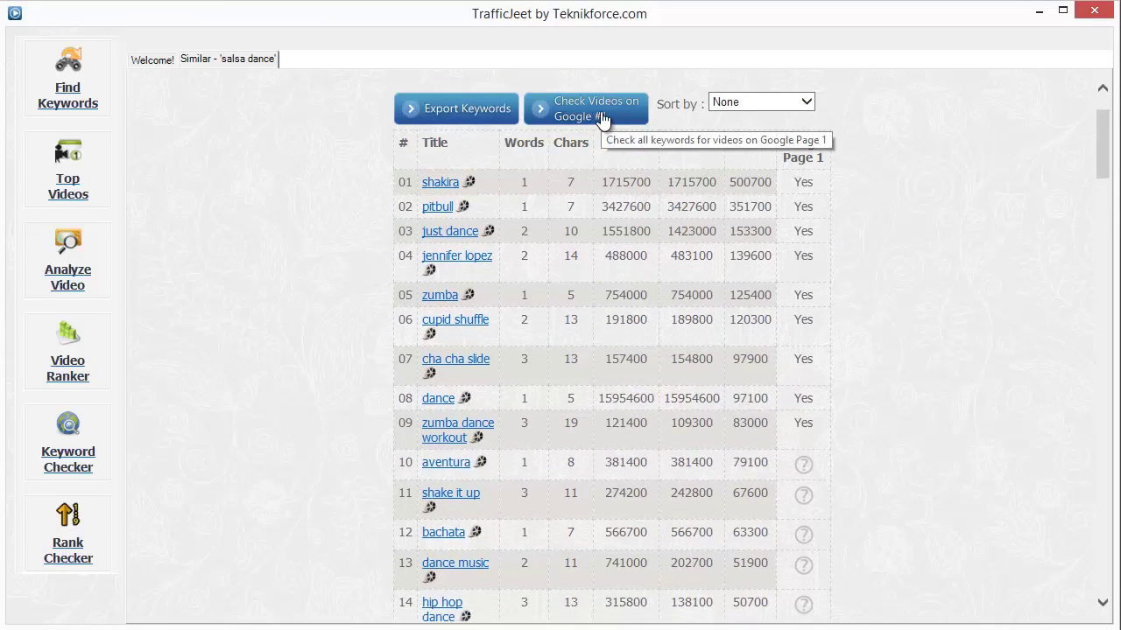
# - Check the Google Page 1 video status for the next six keywords, from aventura to salsa
pyautogui.scroll(-20, 821, 308)
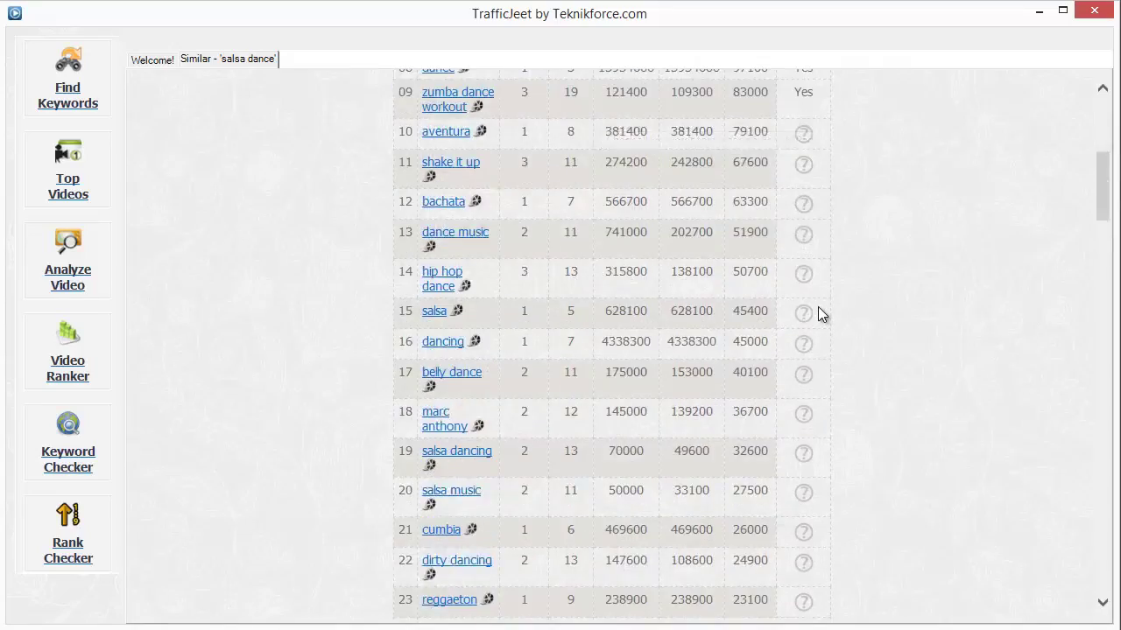
pyautogui.scroll(-15, 821, 311)
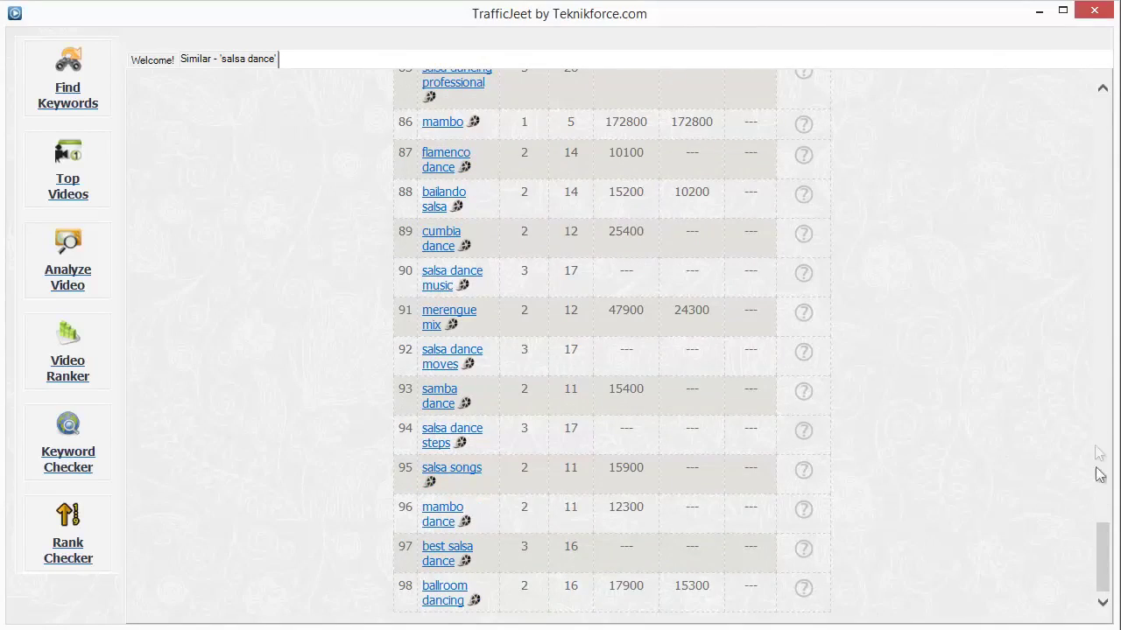
pyautogui.moveTo(1103, 555); pyautogui.dragTo(1067, 153)
pyautogui.click(802, 402)
pyautogui.click(806, 432)
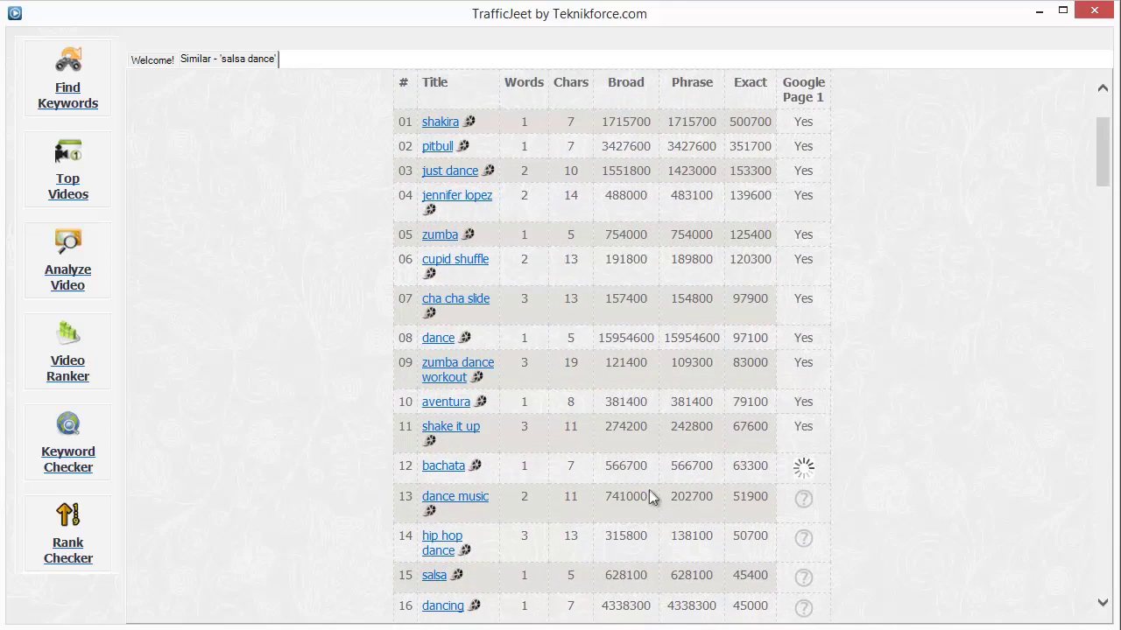
pyautogui.click(802, 493)
pyautogui.click(803, 531)
pyautogui.click(805, 572)
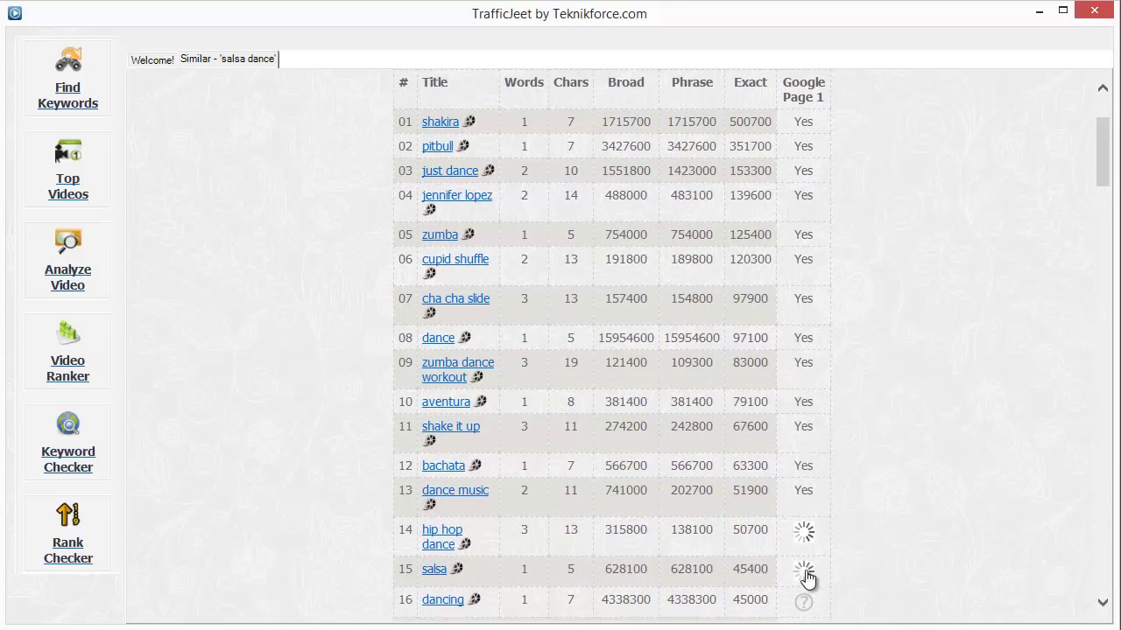
# - Look through the list of similar keywords, including the Google Page 1 column of checked and unchecked keywords
pyautogui.scroll(-2, 782, 446)
pyautogui.scroll(4, 635, 265)
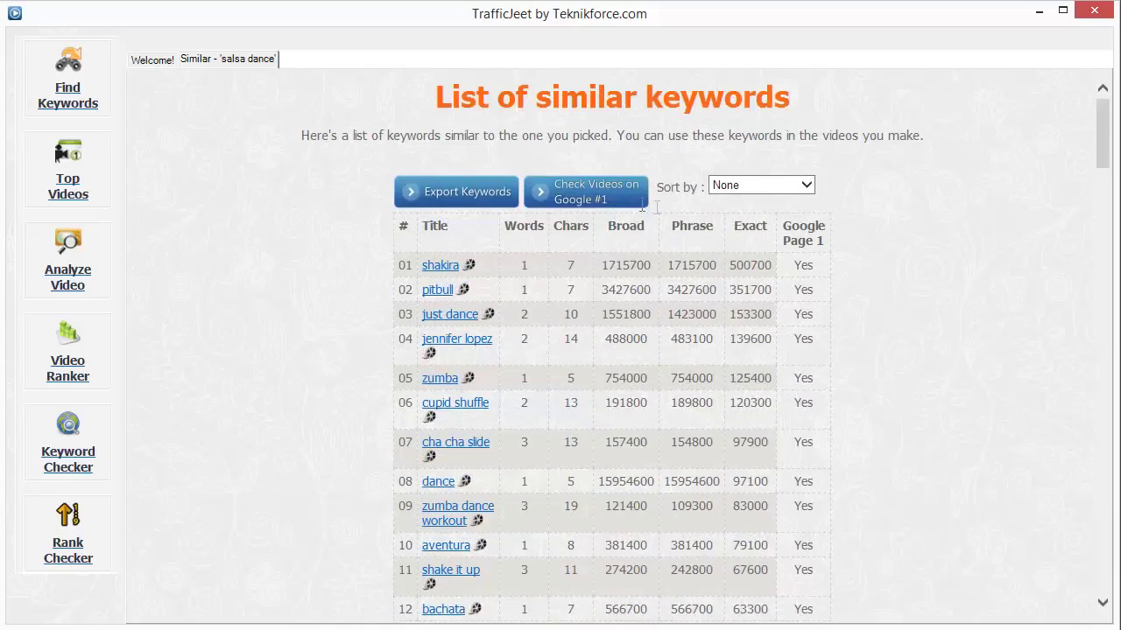
pyautogui.scroll(-4, 888, 313)
pyautogui.scroll(4, 867, 289)
pyautogui.scroll(-2, 841, 263)
pyautogui.scroll(-15, 823, 255)
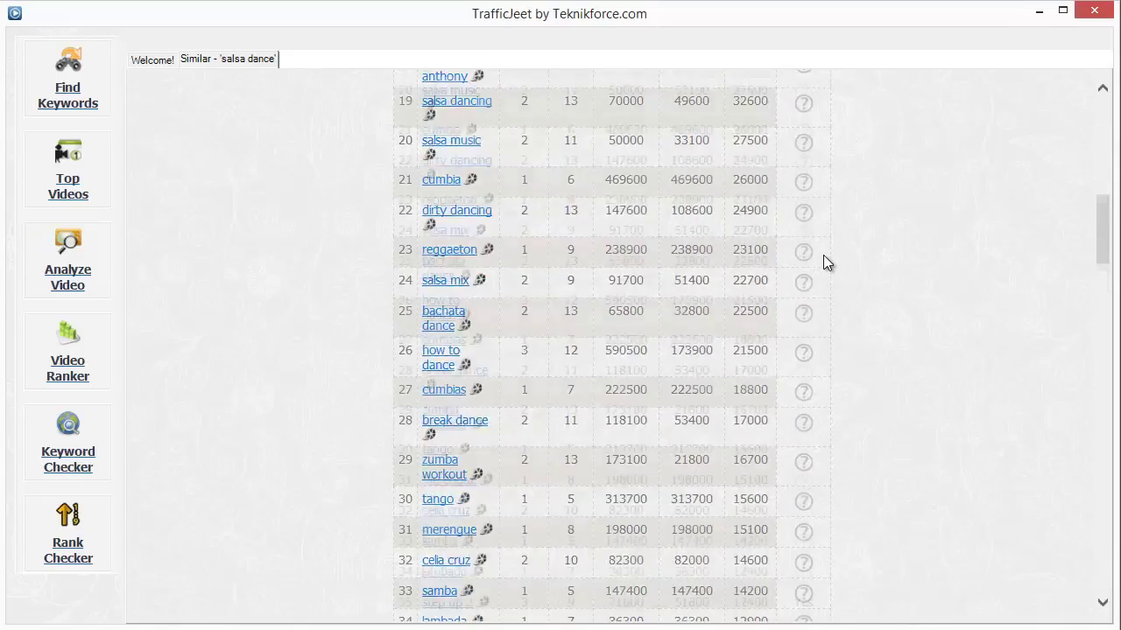
pyautogui.scroll(-8, 823, 258)
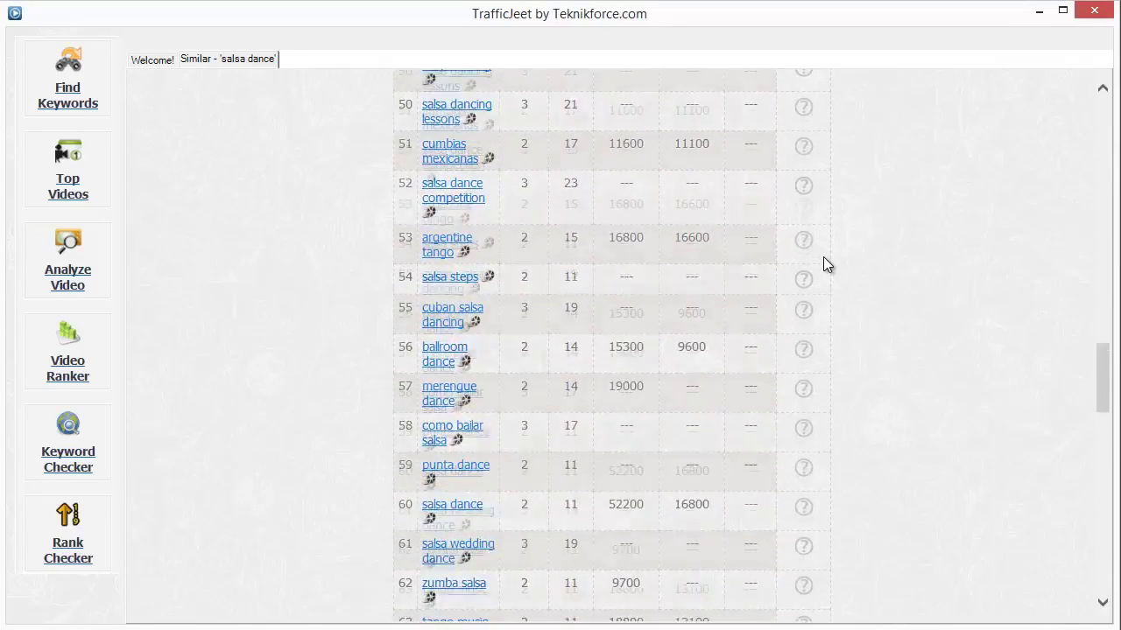
pyautogui.scroll(-3, 823, 264)
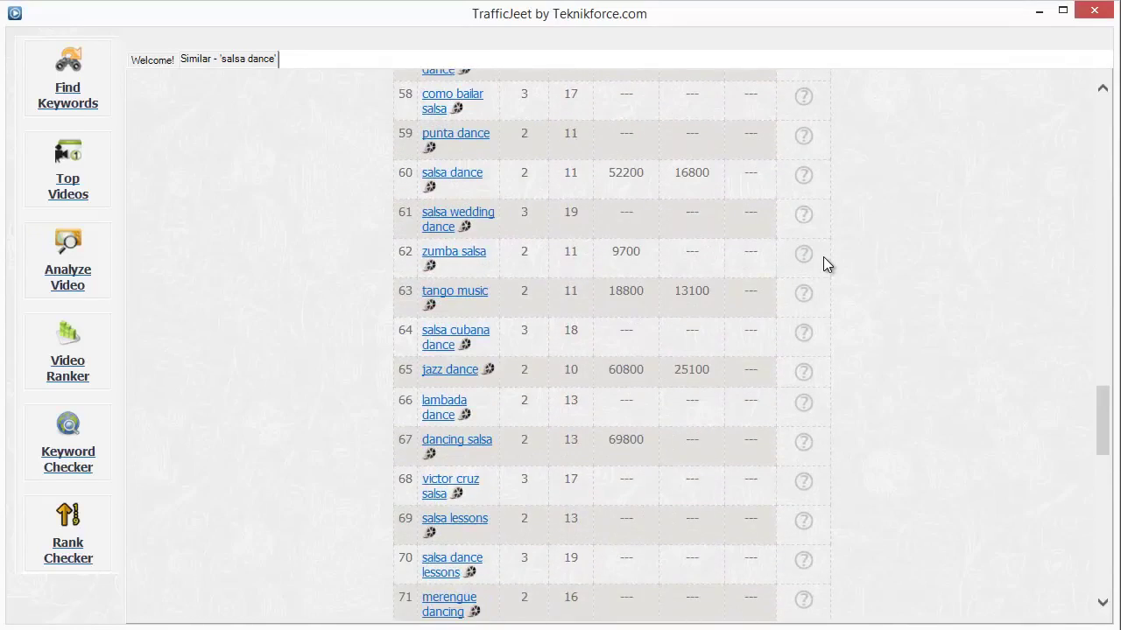
pyautogui.scroll(-2, 824, 257)
pyautogui.scroll(15, 823, 257)
pyautogui.scroll(20, 823, 257)
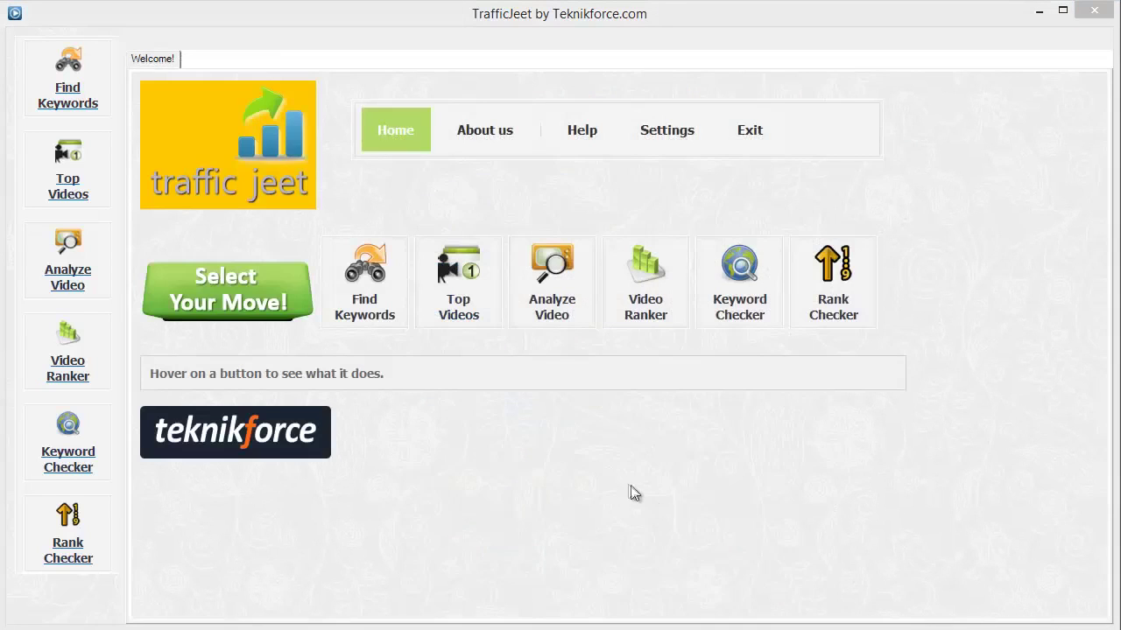
# - Get the top YouTube videos for the keyword "salsa dance" and examine the first result's details
pyautogui.click(457, 291)
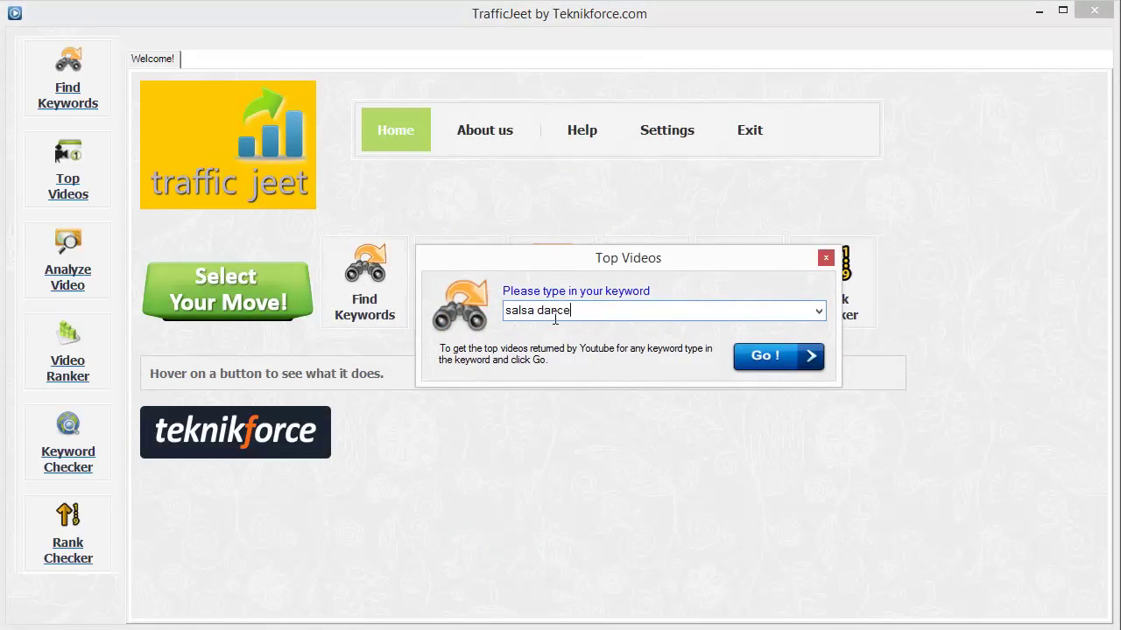
pyautogui.click(768, 362)
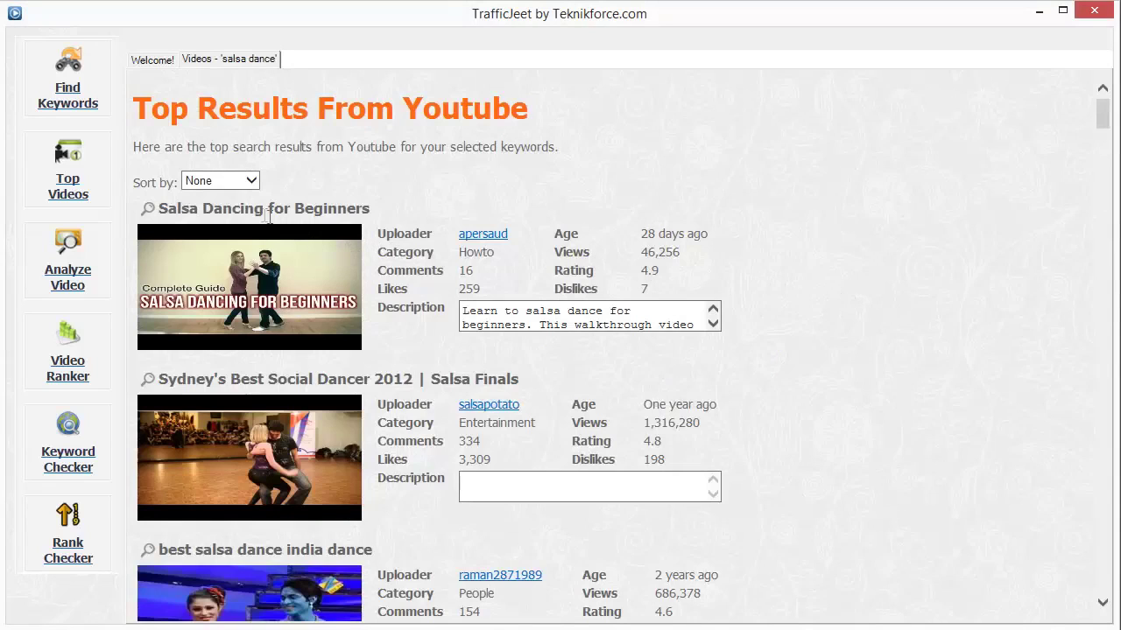
pyautogui.moveTo(235, 210); pyautogui.dragTo(434, 278)
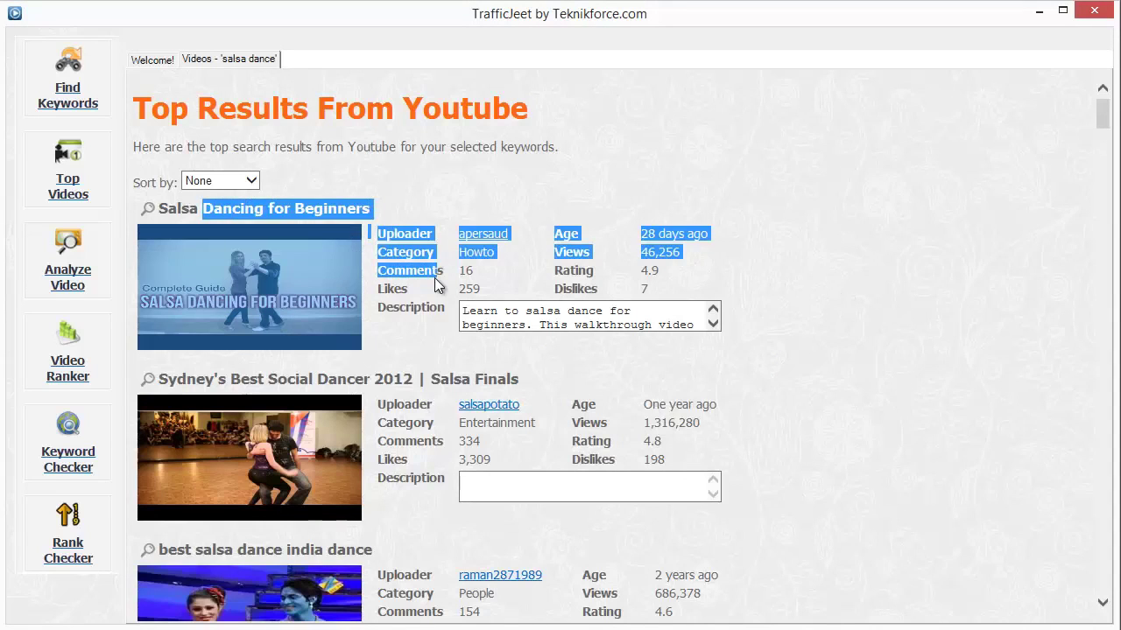
pyautogui.click(319, 235)
# - Look through the top YouTube results and examine the age of the "Salsa Dancing for Beginners" video
pyautogui.scroll(-15, 400, 278)
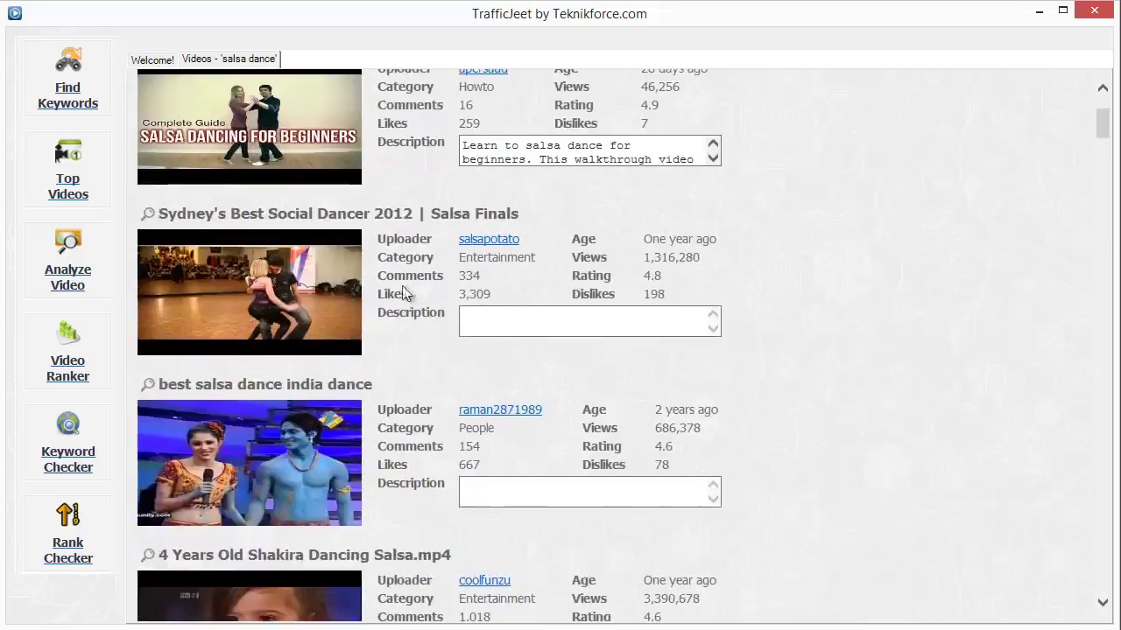
pyautogui.scroll(-15, 456, 295)
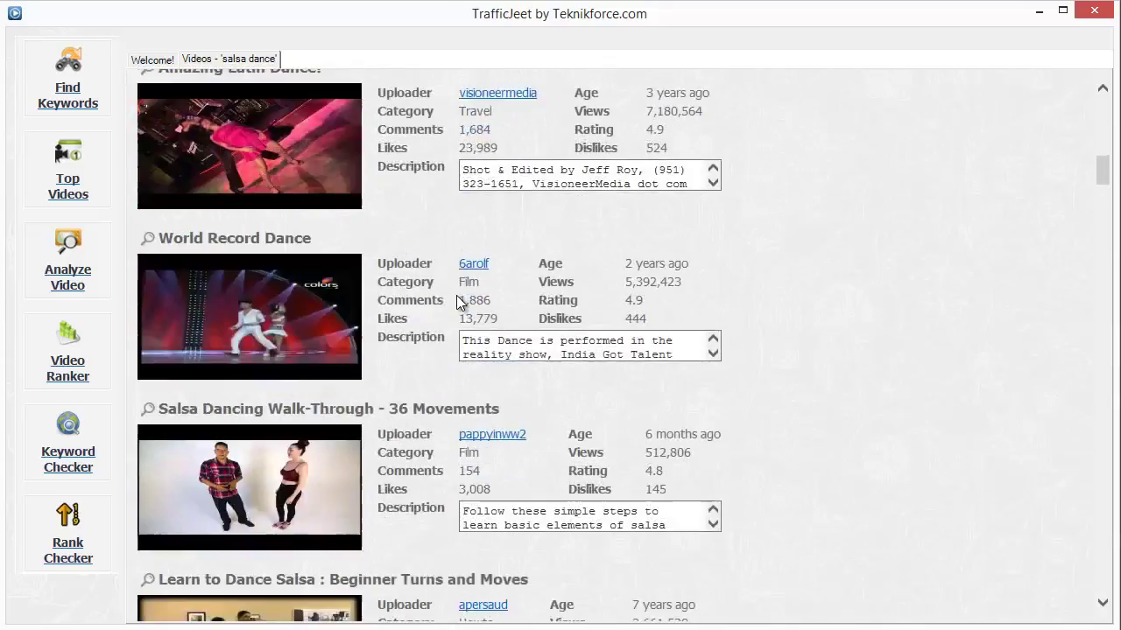
pyautogui.scroll(-15, 457, 295)
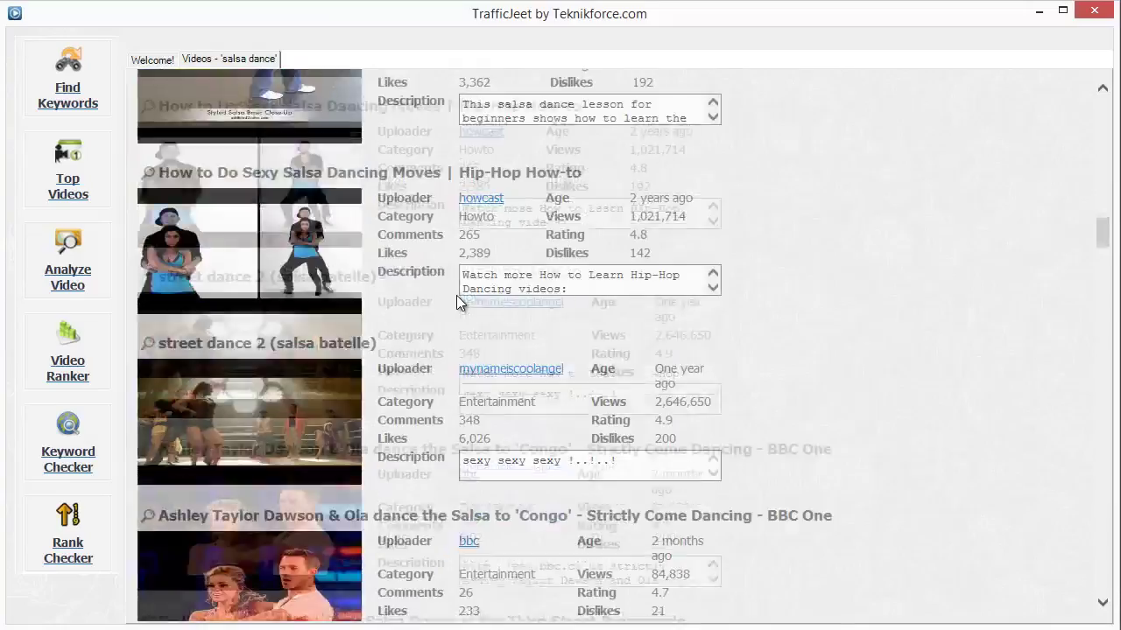
pyautogui.scroll(15, 456, 295)
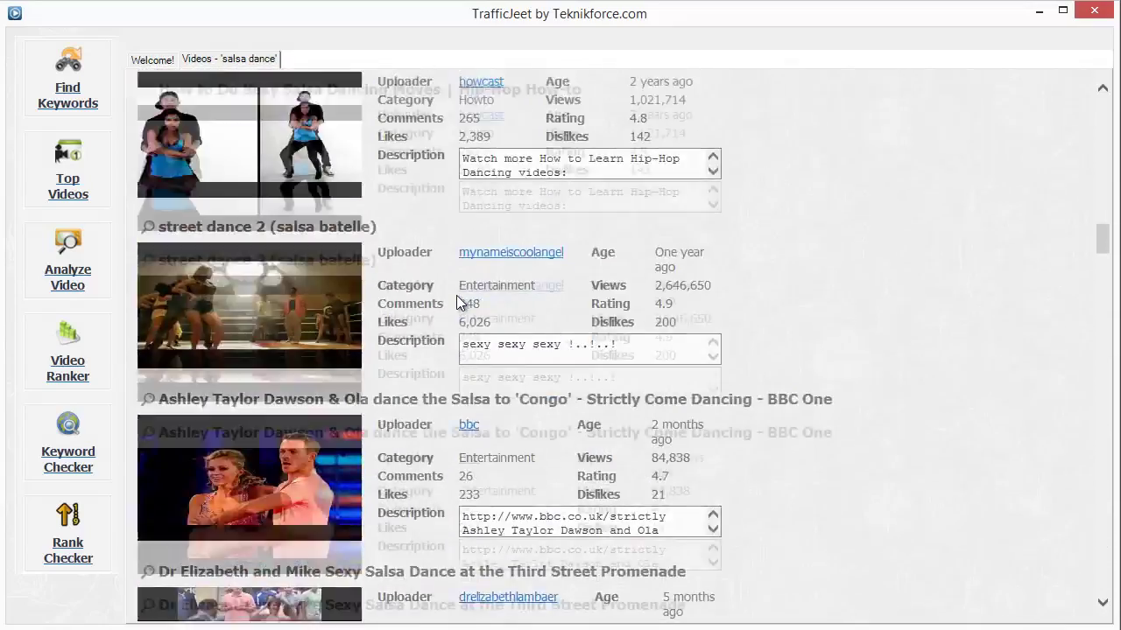
pyautogui.scroll(3, 456, 295)
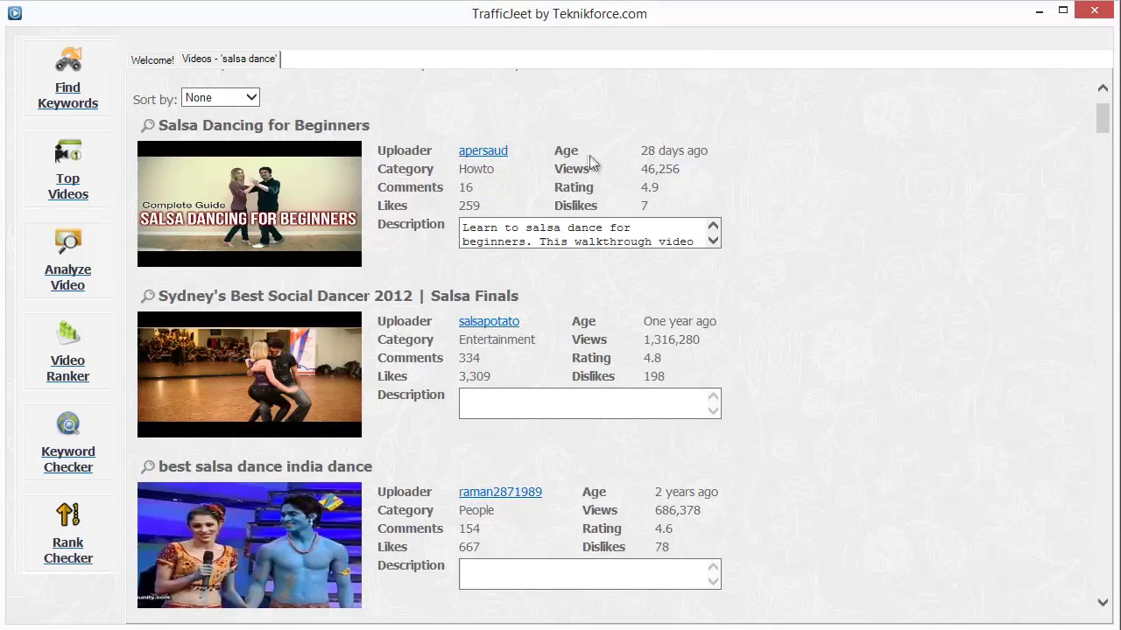
pyautogui.moveTo(577, 155); pyautogui.dragTo(688, 151)
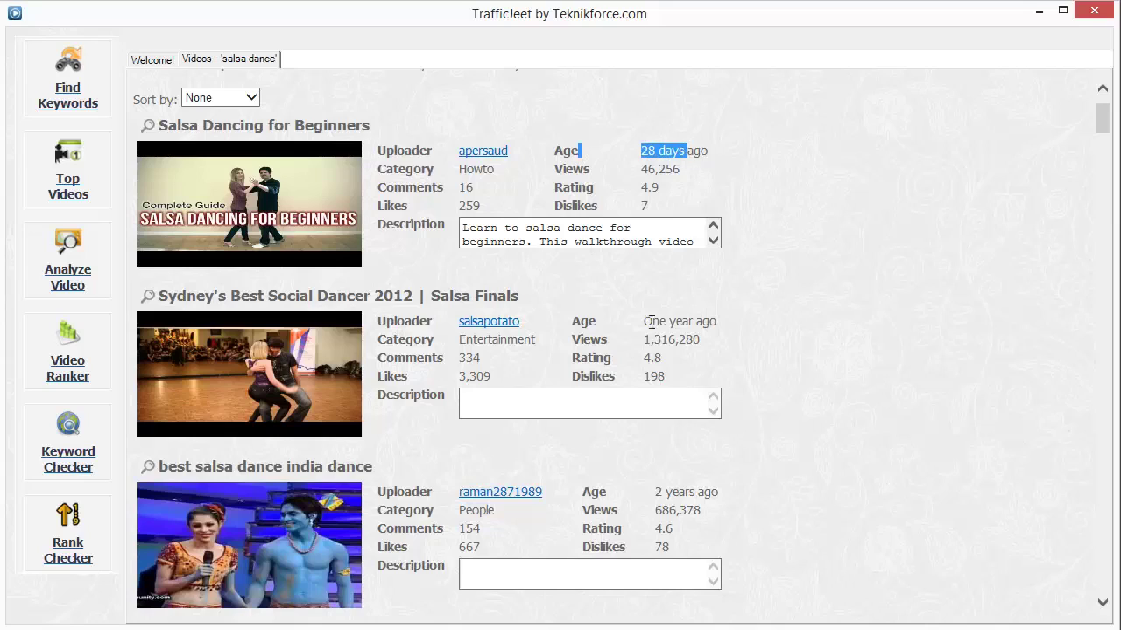
pyautogui.click(660, 150)
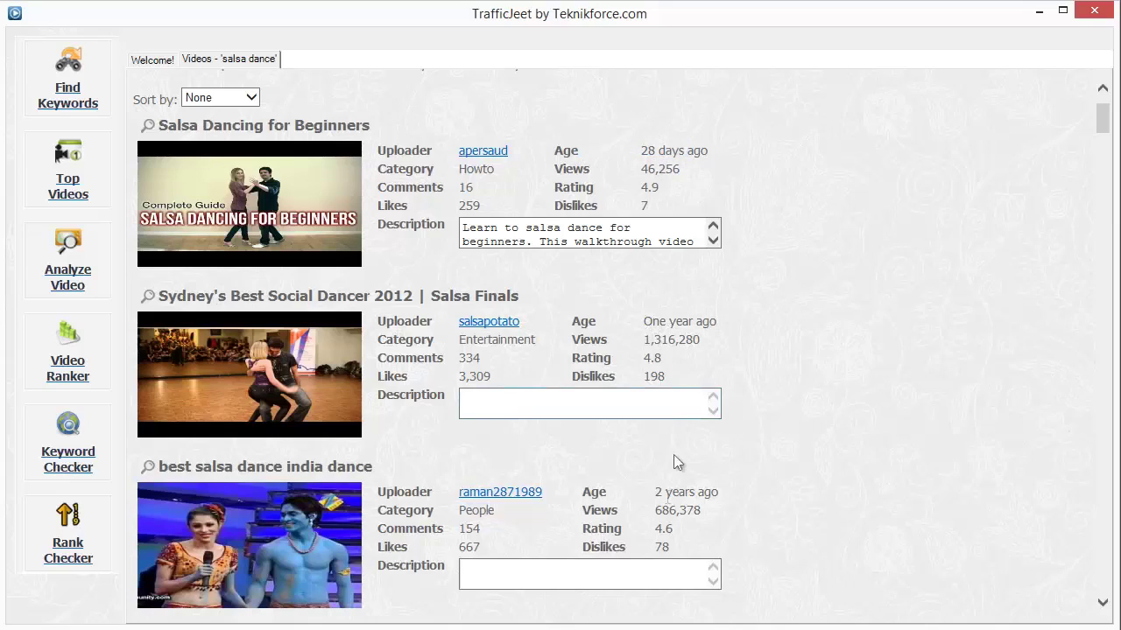
# - Compare the ages and other statistics of the videos further down the top YouTube results
pyautogui.scroll(-9, 703, 473)
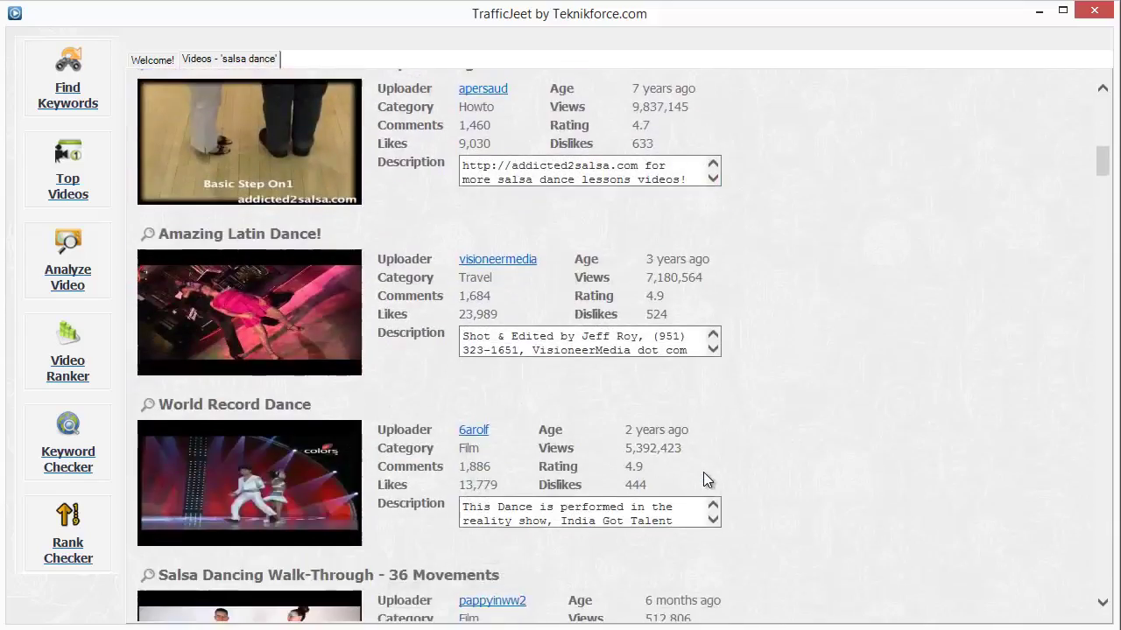
pyautogui.scroll(-2, 703, 471)
pyautogui.scroll(-2, 703, 472)
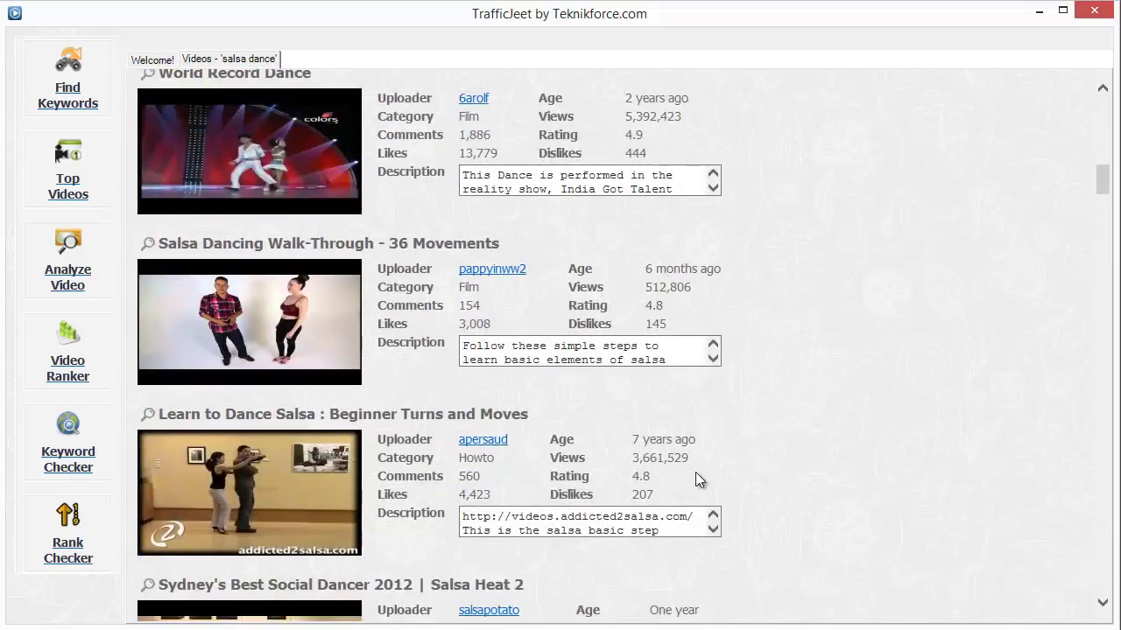
pyautogui.scroll(-3, 695, 472)
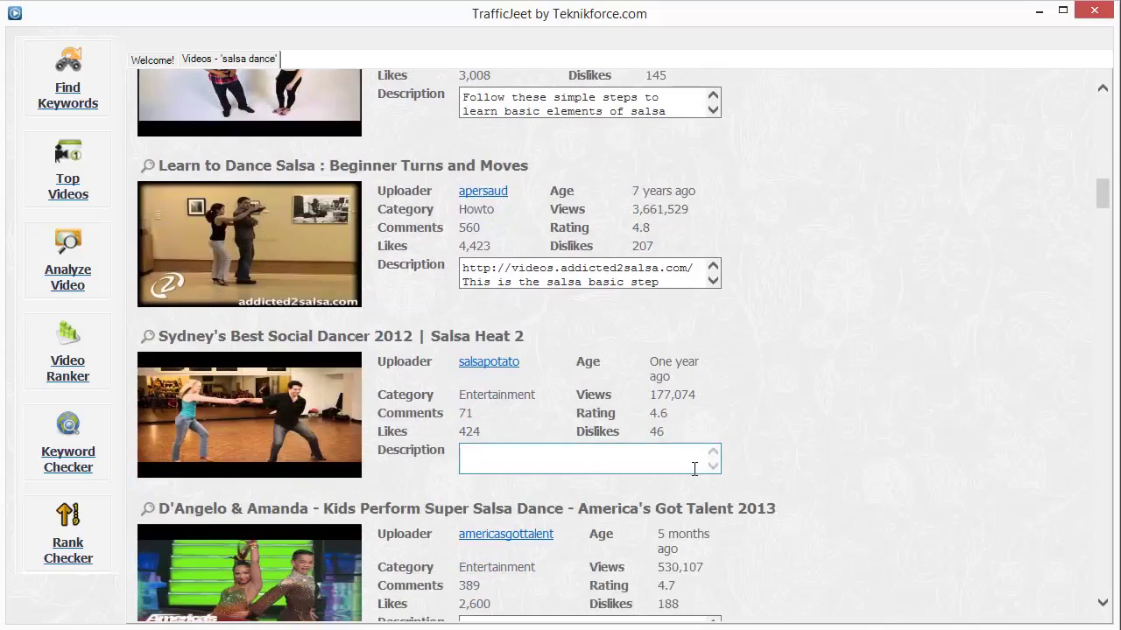
pyautogui.scroll(-2, 694, 469)
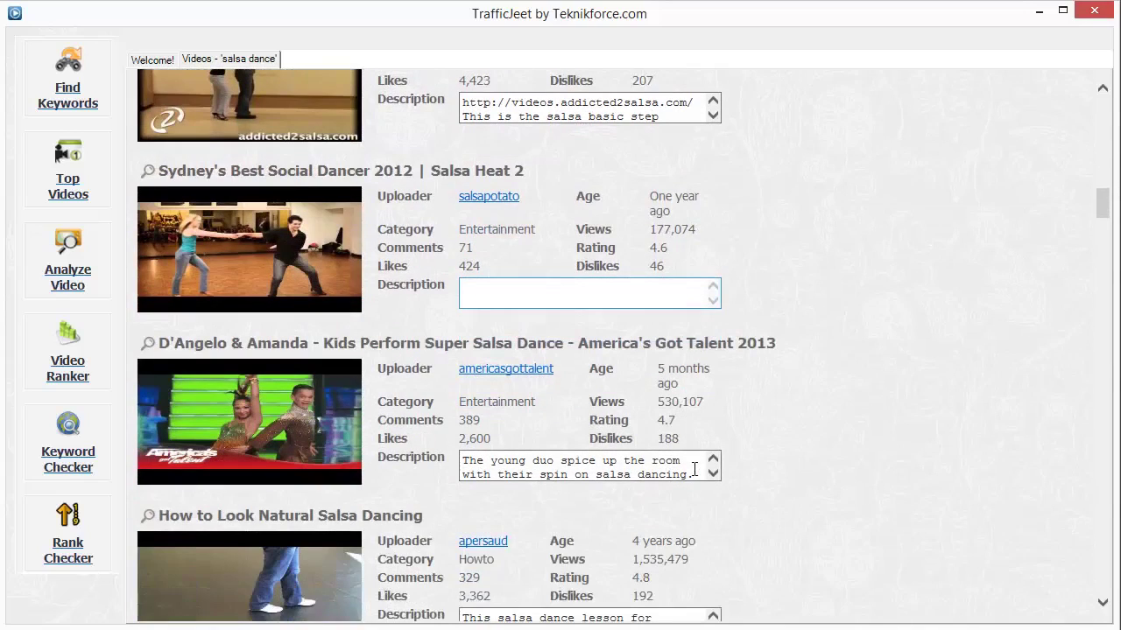
pyautogui.scroll(-2, 694, 470)
pyautogui.scroll(-2, 785, 475)
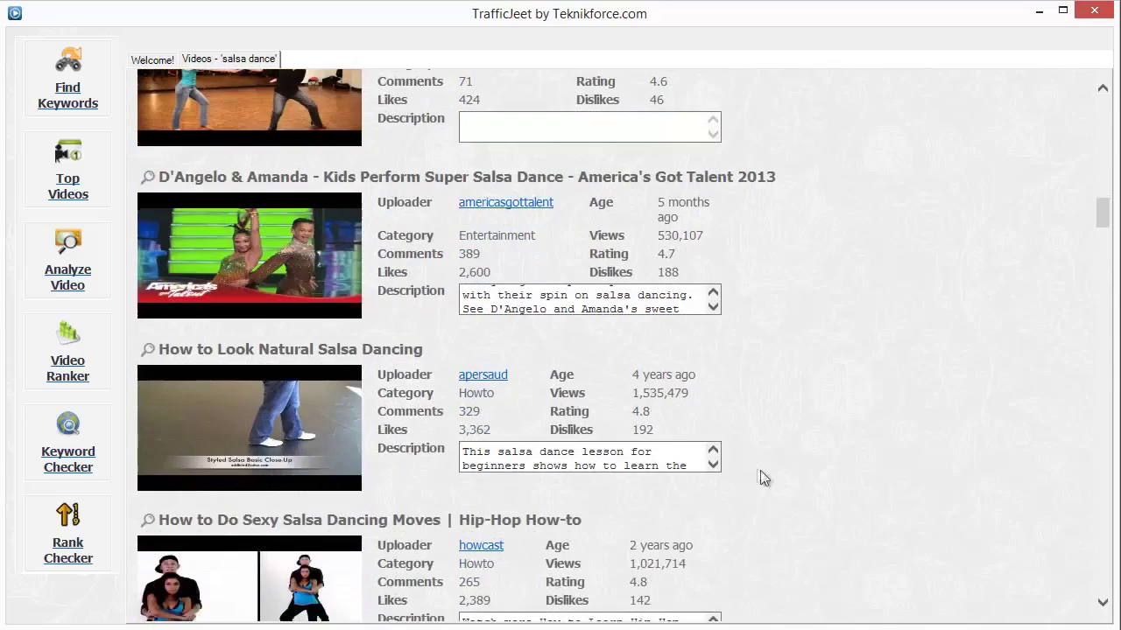
pyautogui.scroll(8, 745, 463)
pyautogui.scroll(-5, 744, 462)
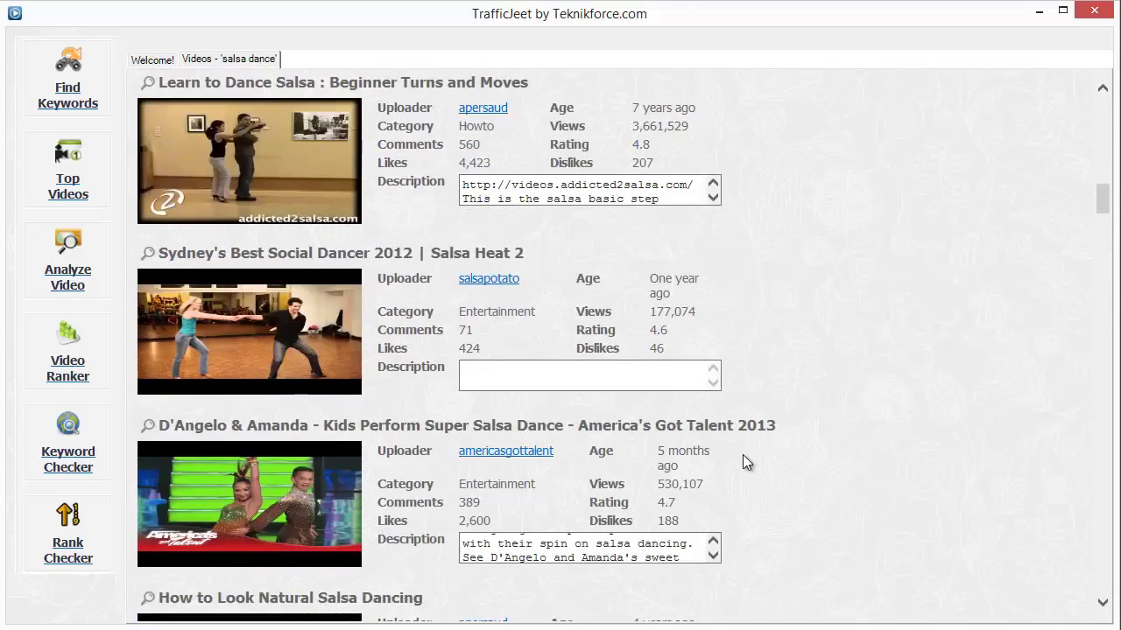
pyautogui.scroll(-5, 738, 468)
pyautogui.scroll(-9, 735, 469)
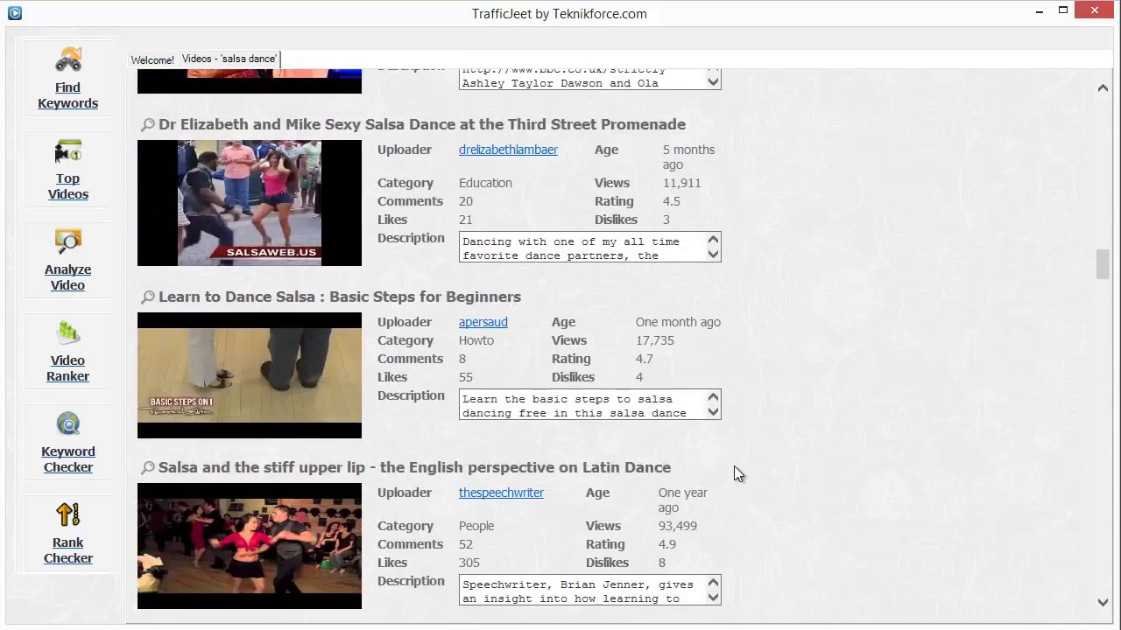
# - Examine the views, rating, likes, dislikes, comments and category of the "best salsa dance india dance" video
pyautogui.scroll(15, 736, 469)
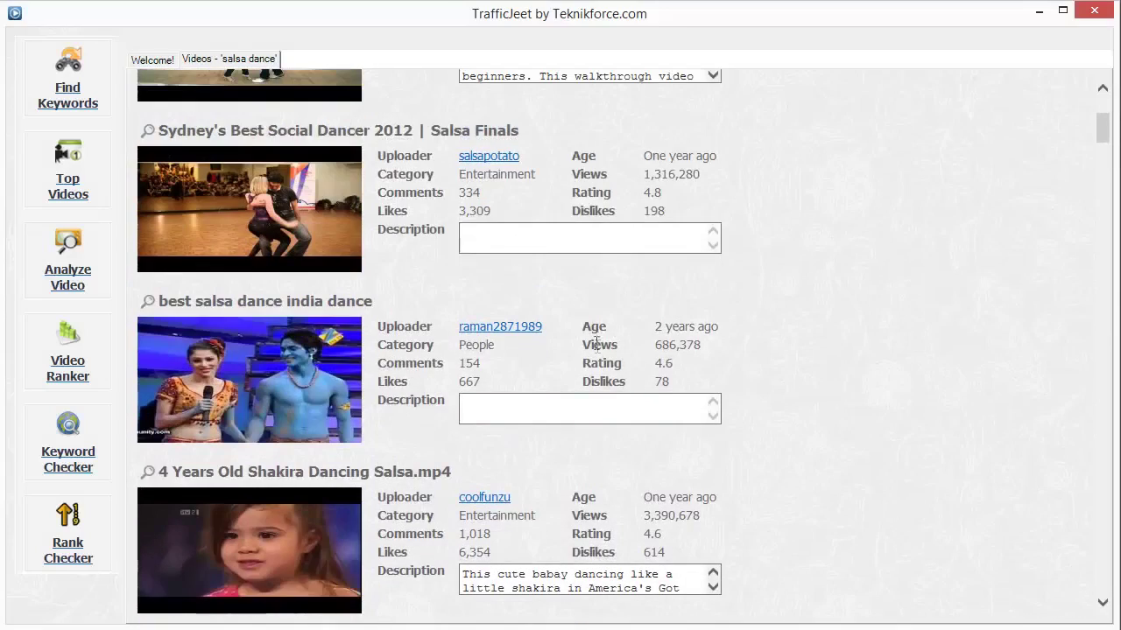
pyautogui.moveTo(599, 345); pyautogui.dragTo(691, 347)
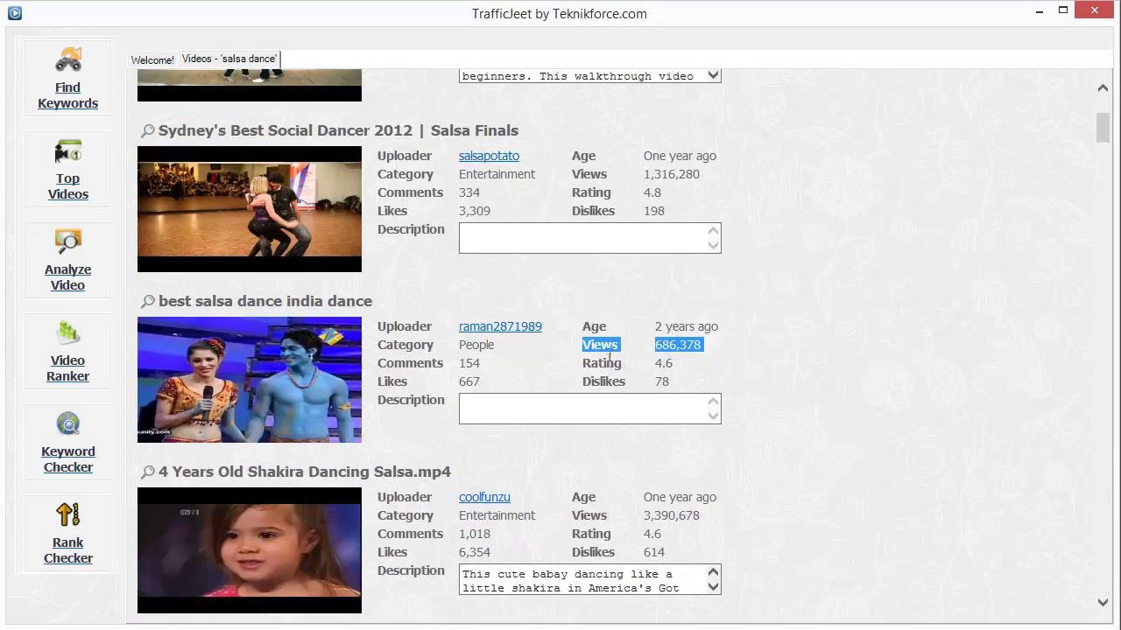
pyautogui.moveTo(584, 365); pyautogui.dragTo(666, 360)
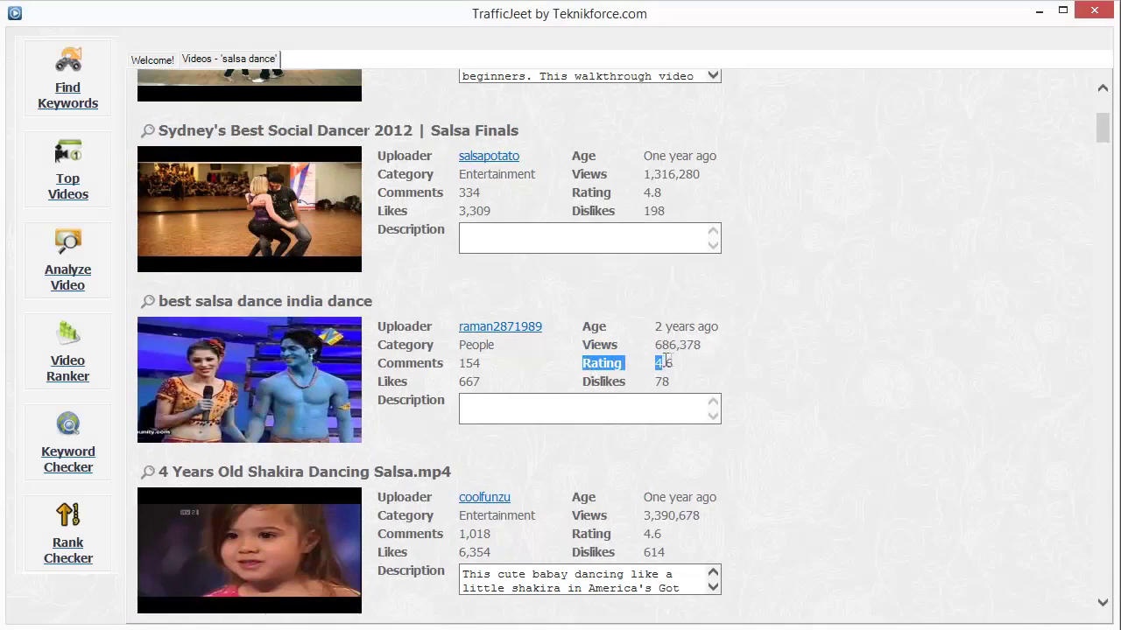
pyautogui.moveTo(584, 382); pyautogui.dragTo(671, 384)
pyautogui.moveTo(377, 383)
pyautogui.mouseDown()
pyautogui.moveTo(480, 382)
pyautogui.moveTo(465, 360)
pyautogui.moveTo(378, 364)
pyautogui.mouseUp()
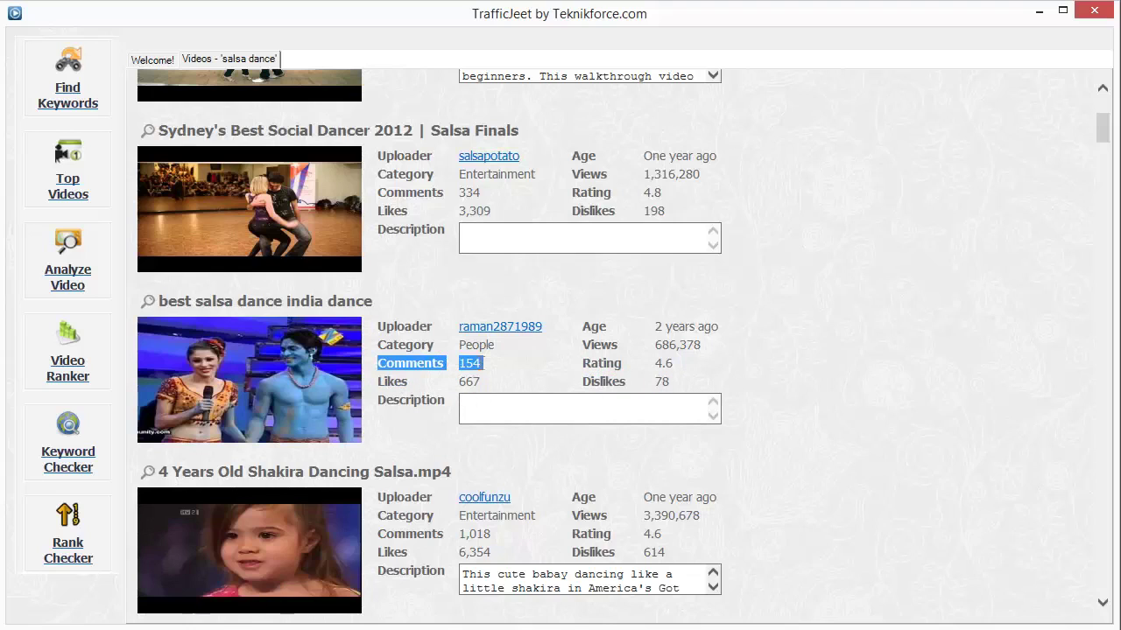
pyautogui.moveTo(490, 342); pyautogui.dragTo(420, 352)
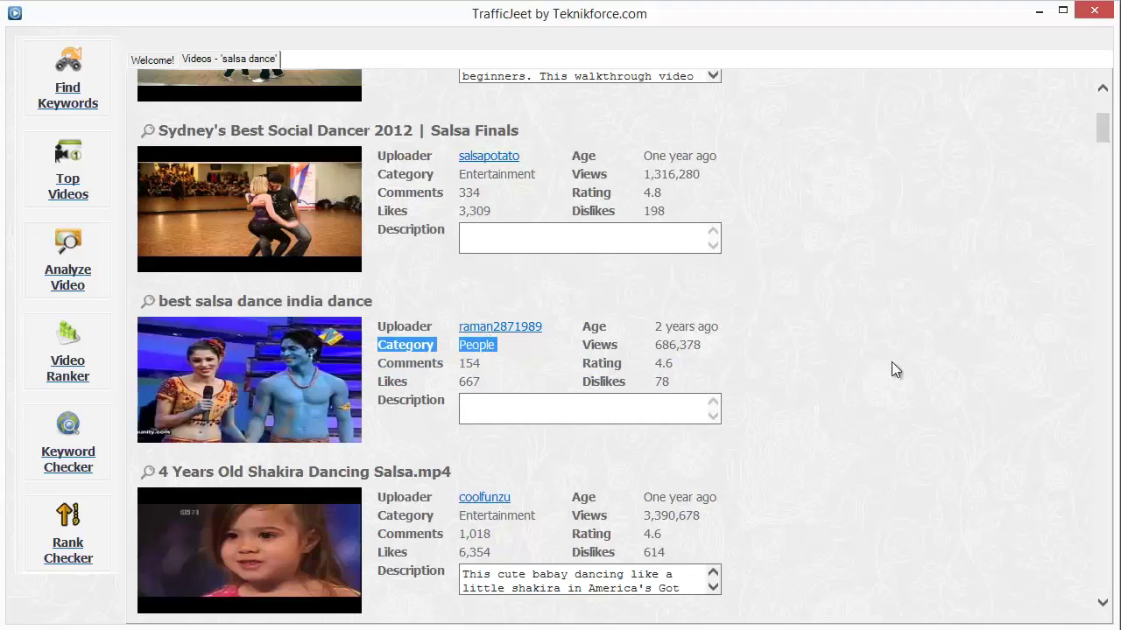
pyautogui.click(848, 368)
pyautogui.scroll(-3, 718, 396)
pyautogui.scroll(2, 602, 379)
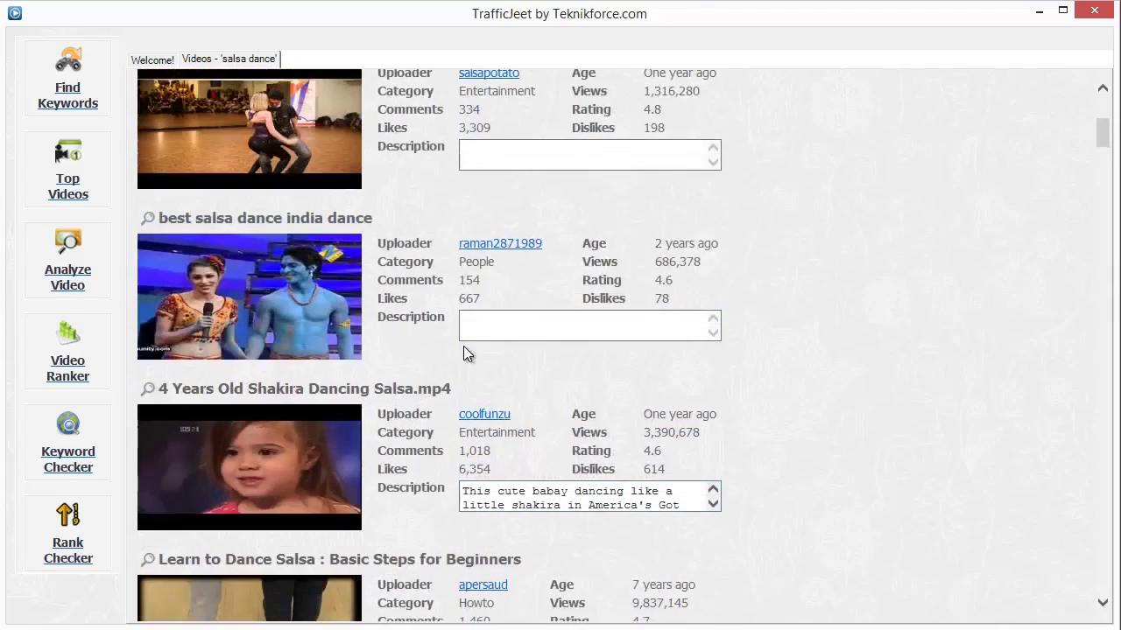
# - Look through the rest of the top YouTube results for "salsa dance", comparing the videos' age, views, rating and likes
pyautogui.scroll(-9, 463, 354)
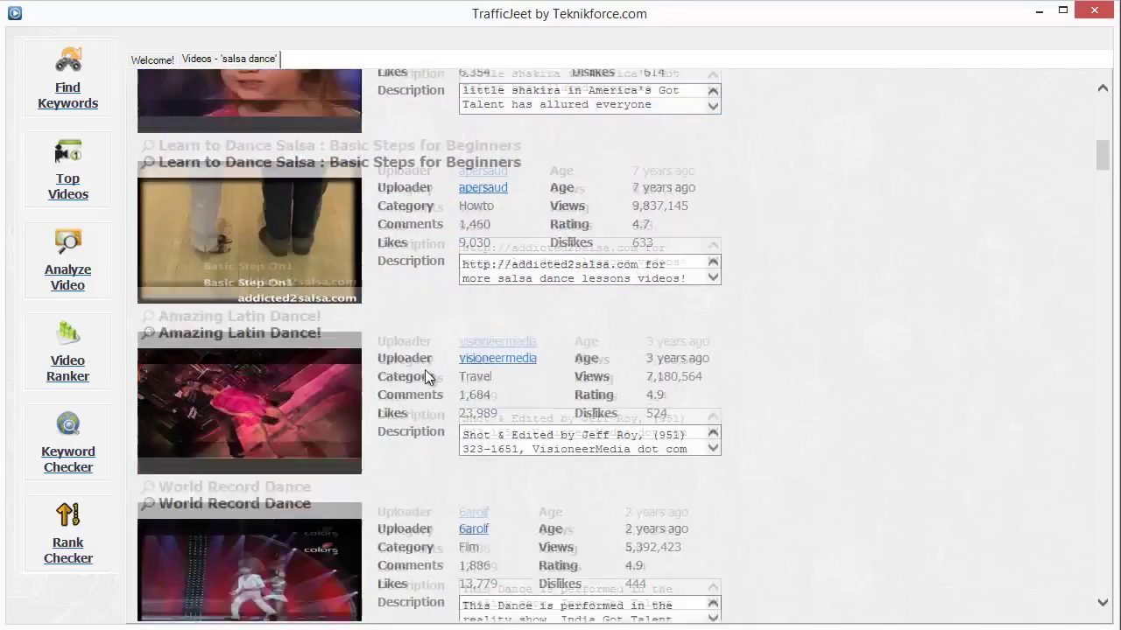
pyautogui.scroll(-4, 419, 375)
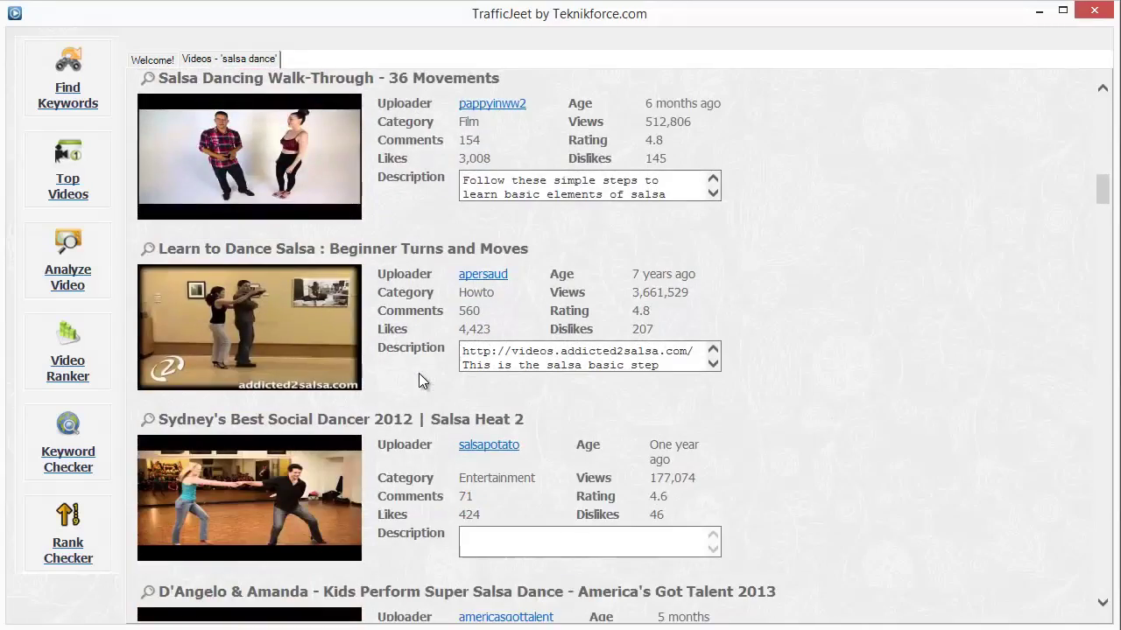
pyautogui.scroll(-3, 418, 376)
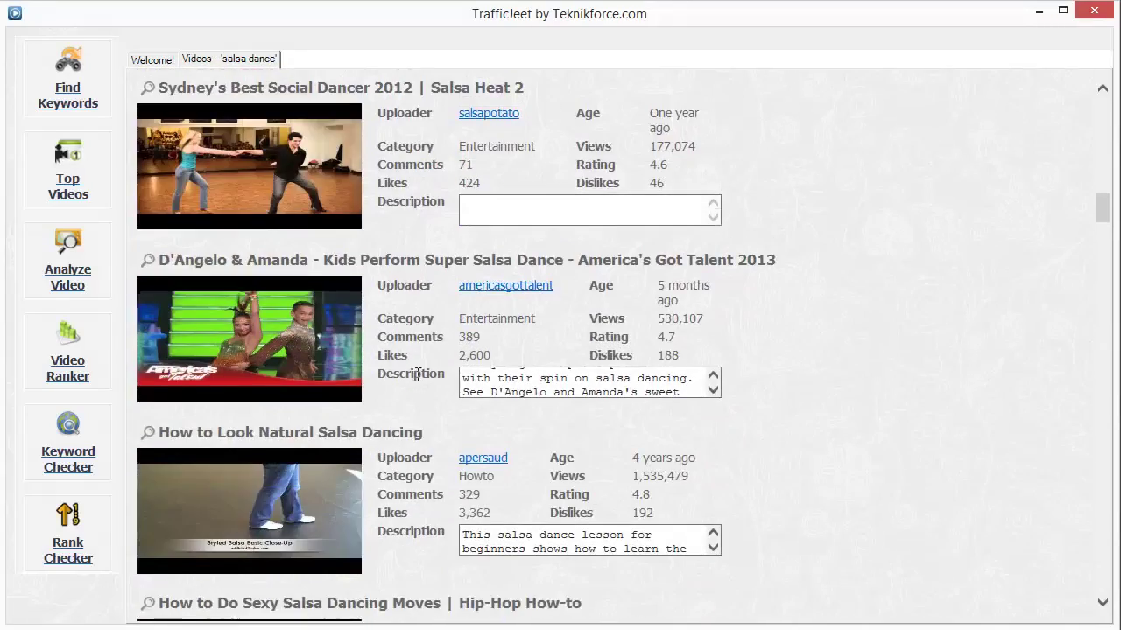
pyautogui.scroll(-6, 416, 375)
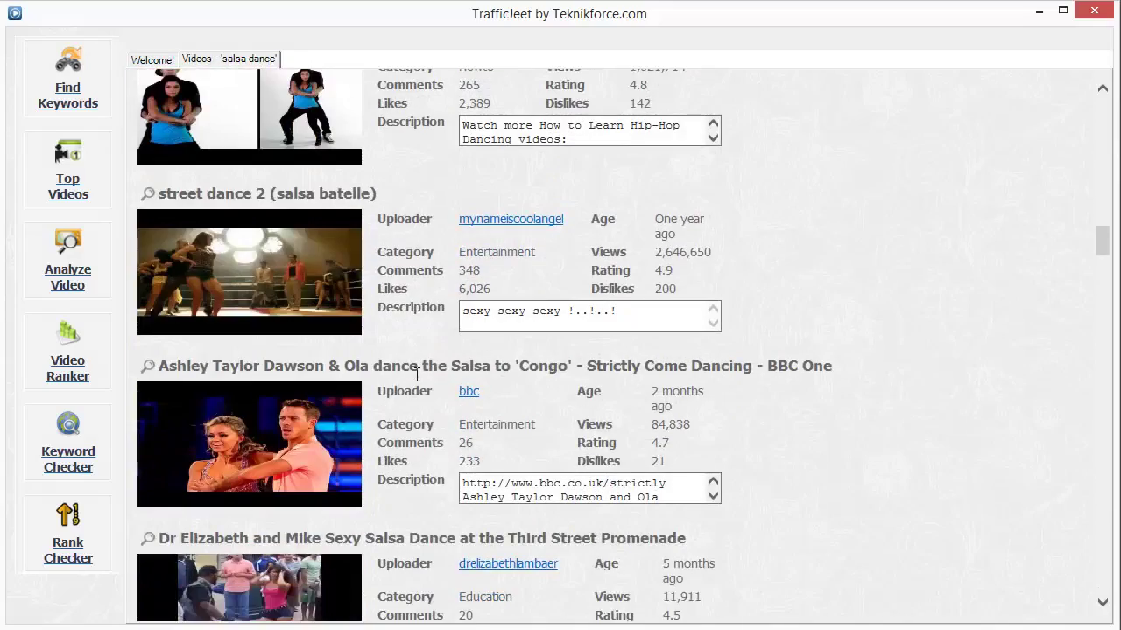
pyautogui.scroll(-5, 417, 374)
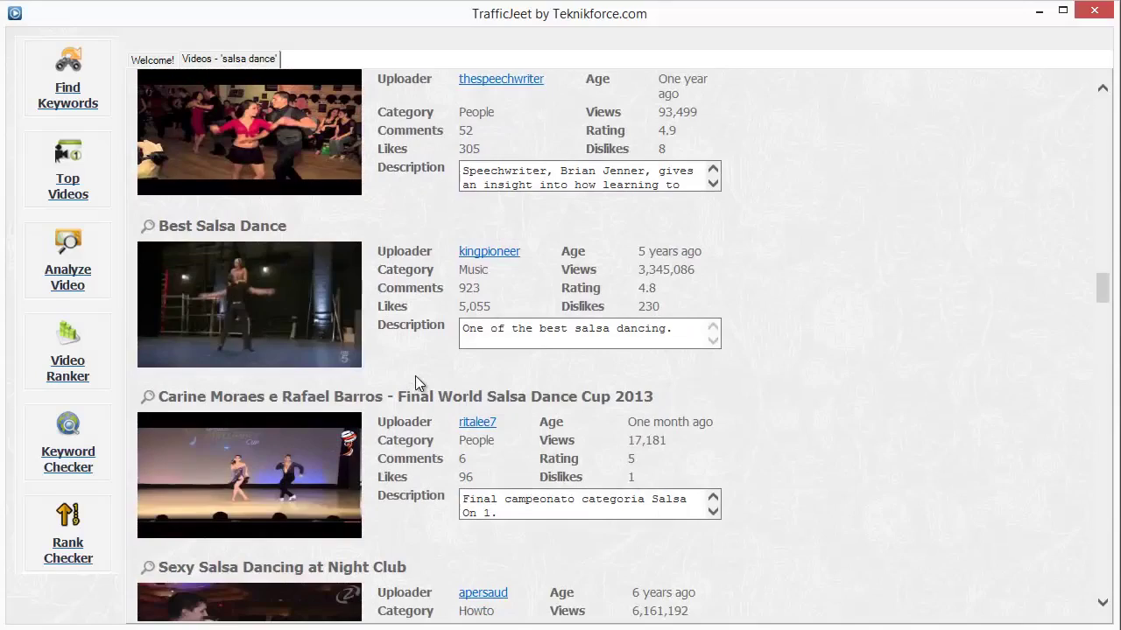
pyautogui.scroll(-3, 415, 375)
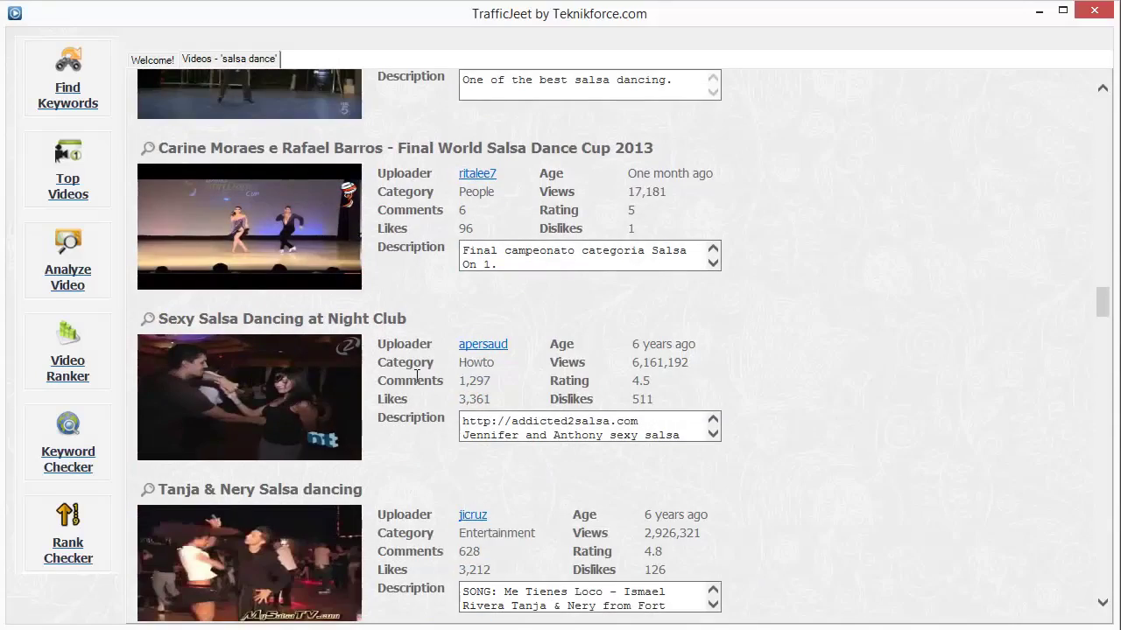
pyautogui.scroll(-10, 417, 376)
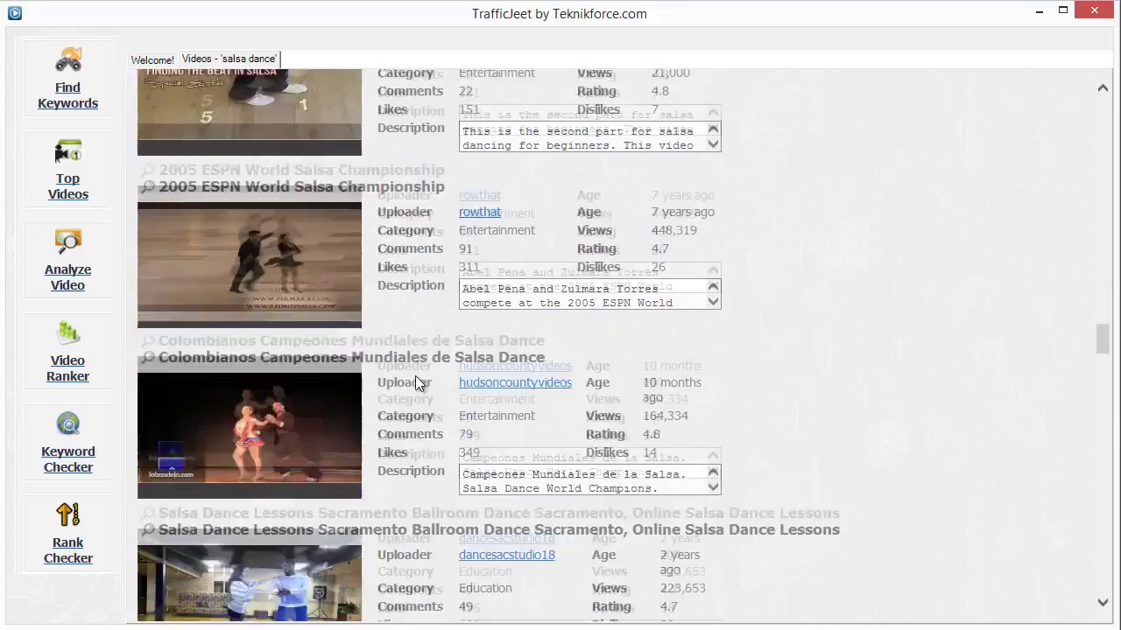
pyautogui.scroll(-4, 415, 376)
pyautogui.scroll(-2, 415, 376)
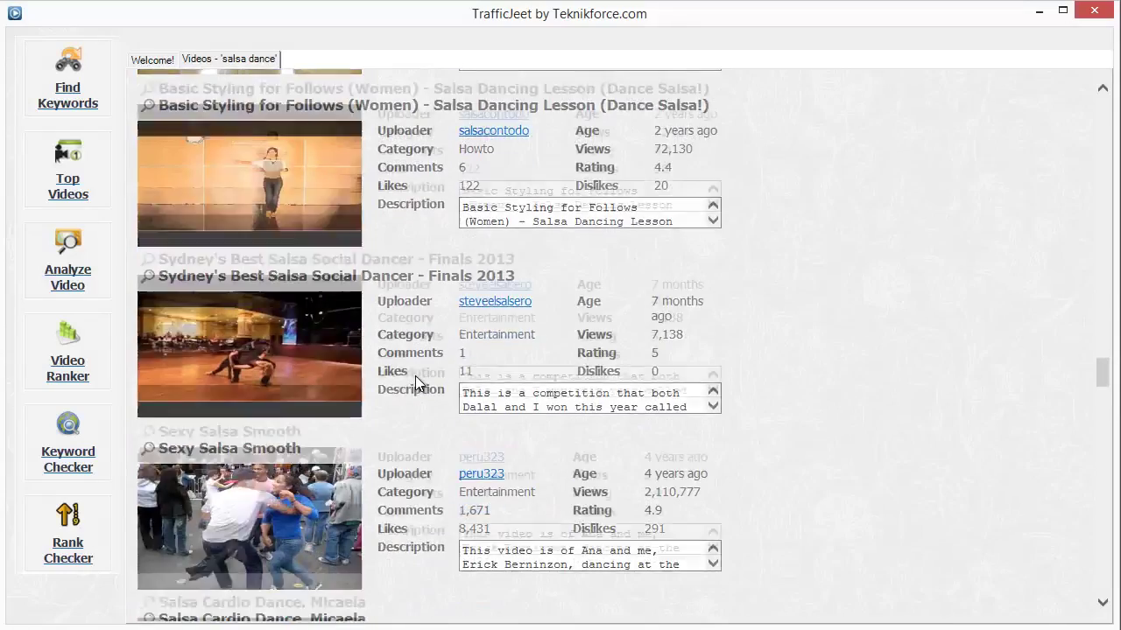
pyautogui.scroll(-7, 417, 377)
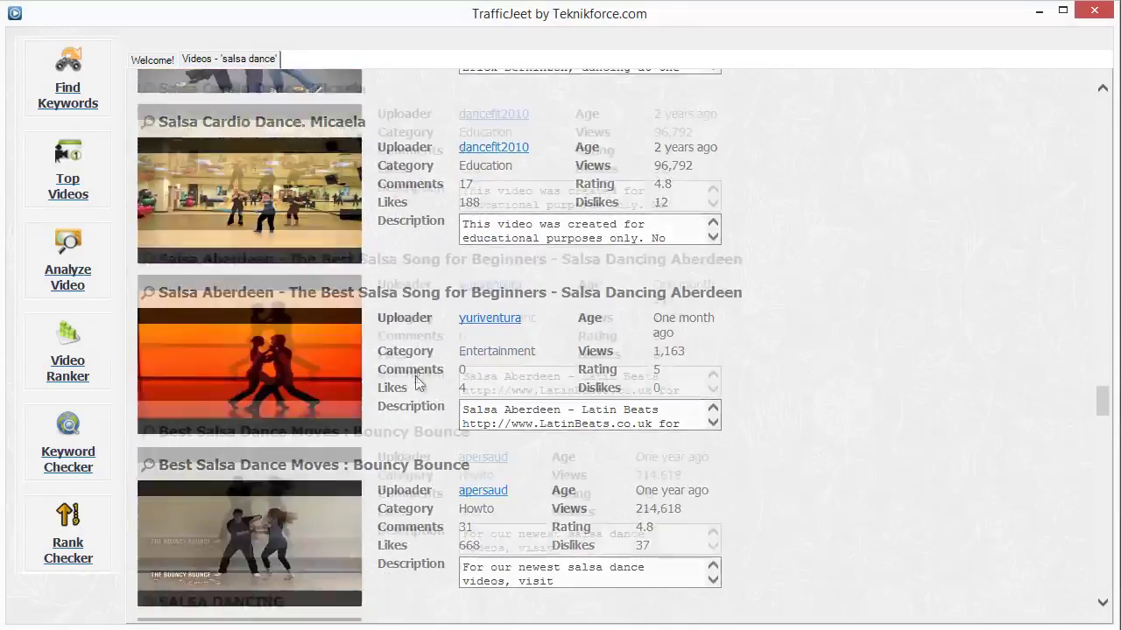
pyautogui.scroll(-6, 415, 375)
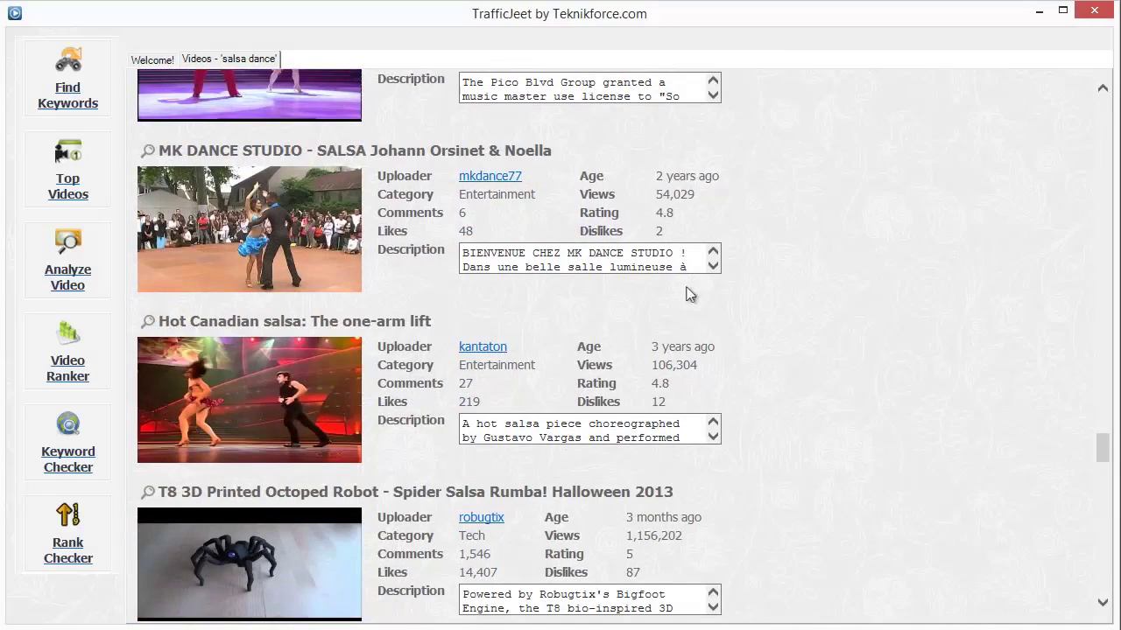
# - Examine the descriptions of the MK DANCE STUDIO, "Hot Canadian salsa" and T8 3D Printed Octoped Robot videos
pyautogui.click(699, 260)
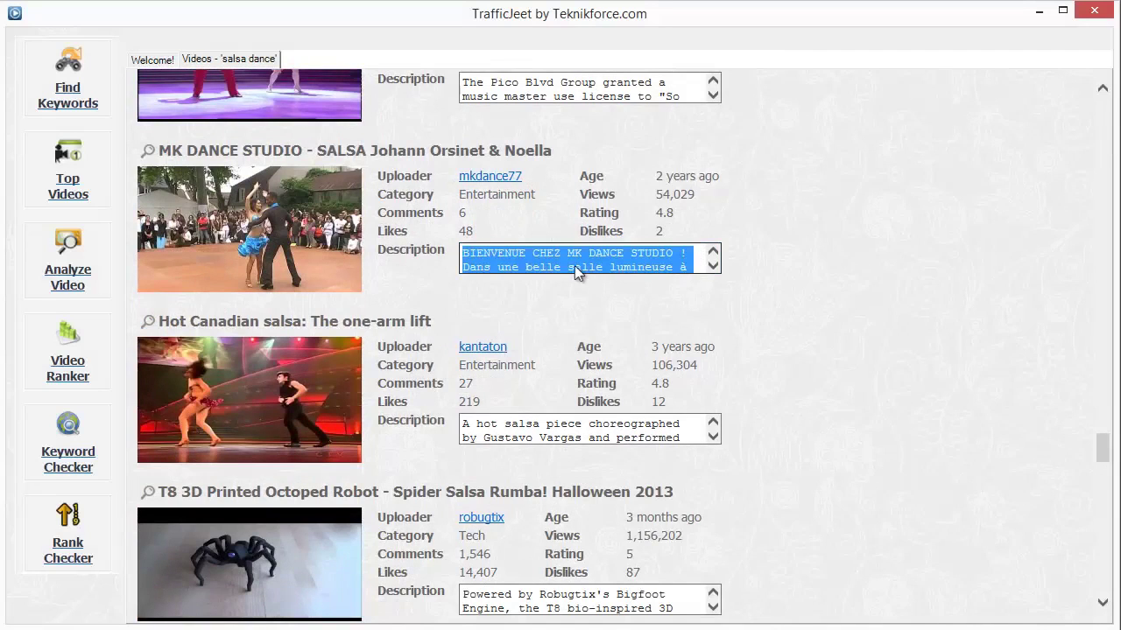
pyautogui.click(608, 433)
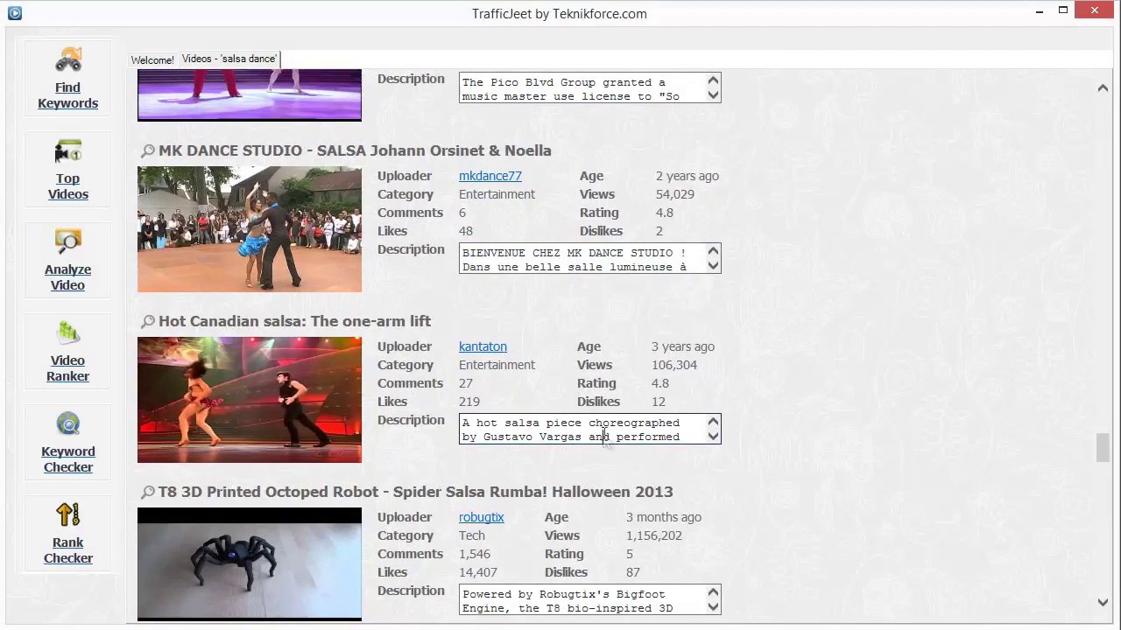
pyautogui.click(603, 594)
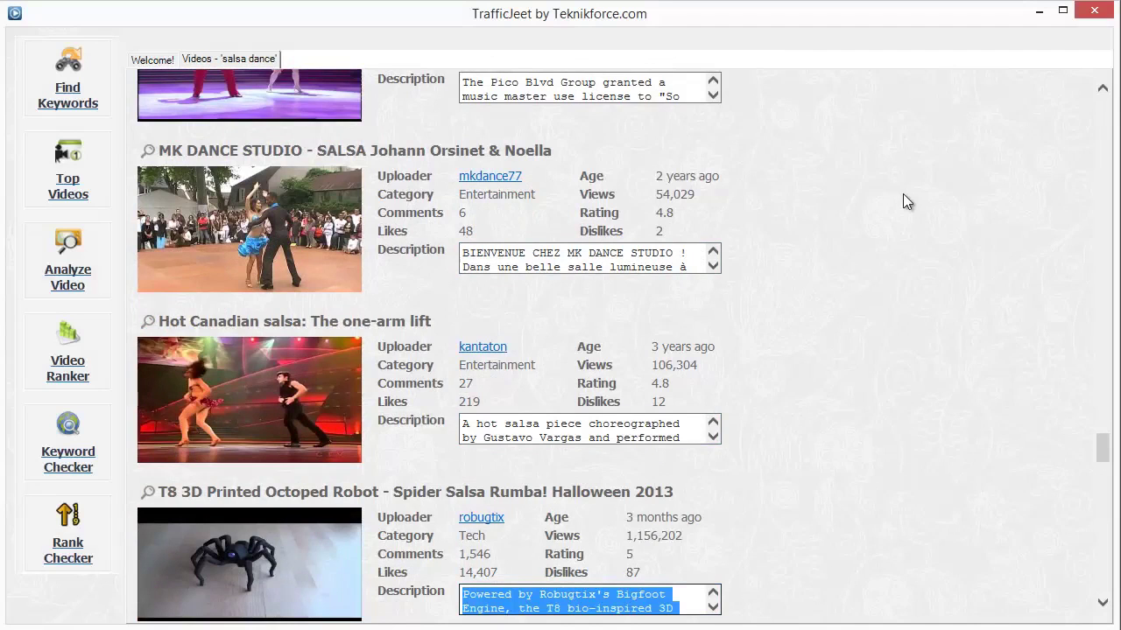
pyautogui.click(846, 317)
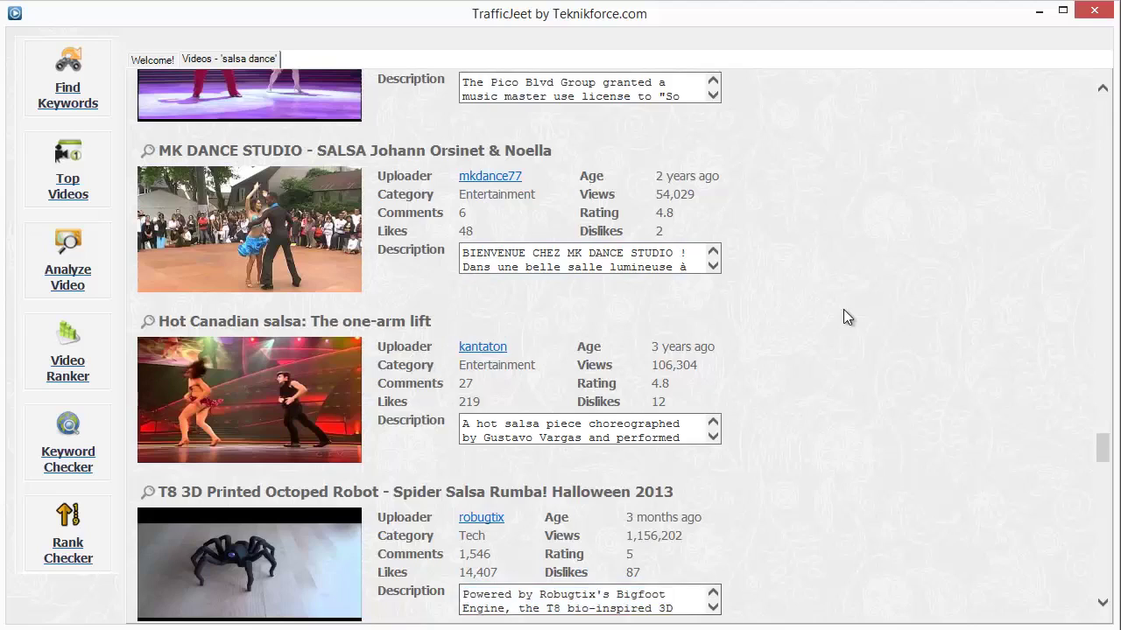
# - Analyze the "Salsa Dancing for Beginners" video at the start of the top results
pyautogui.scroll(3, 473, 329)
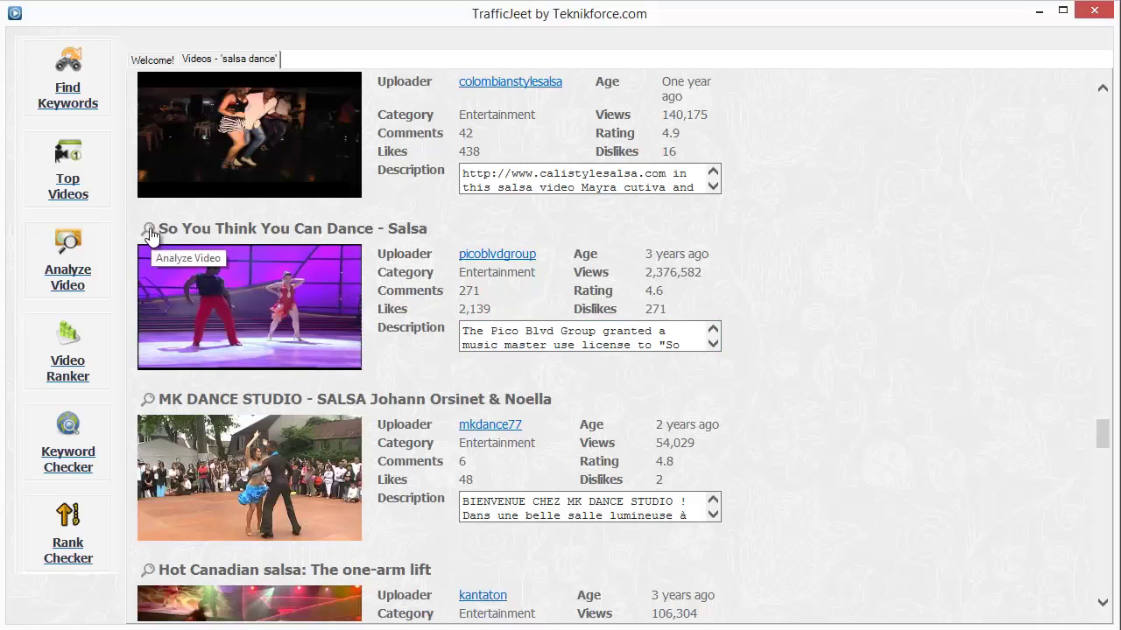
pyautogui.scroll(15, 558, 317)
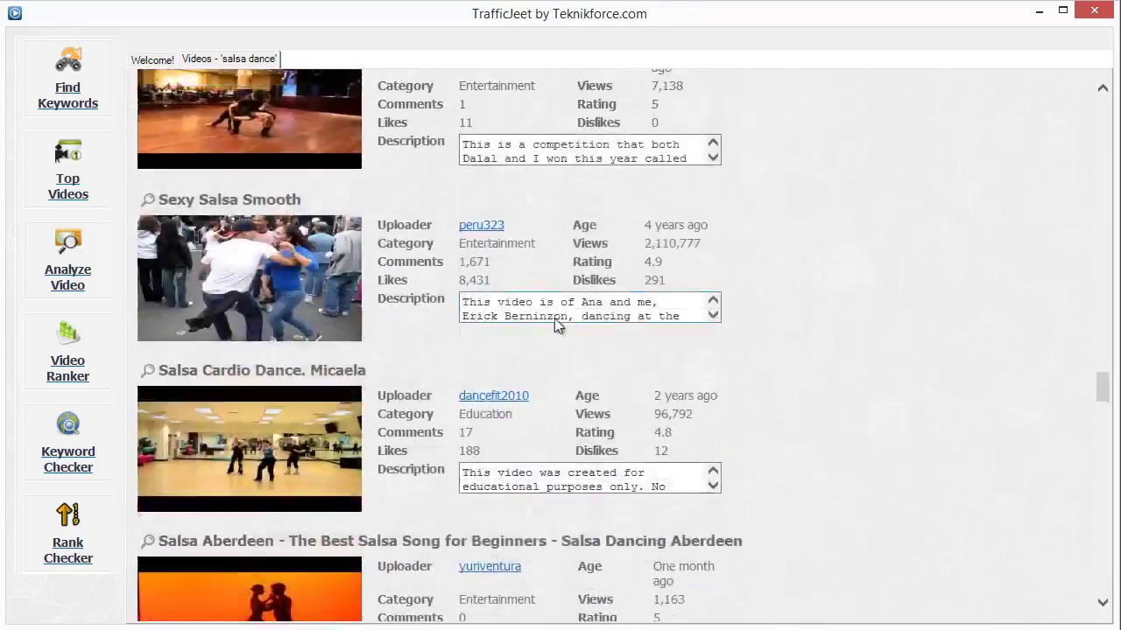
pyautogui.scroll(10, 553, 320)
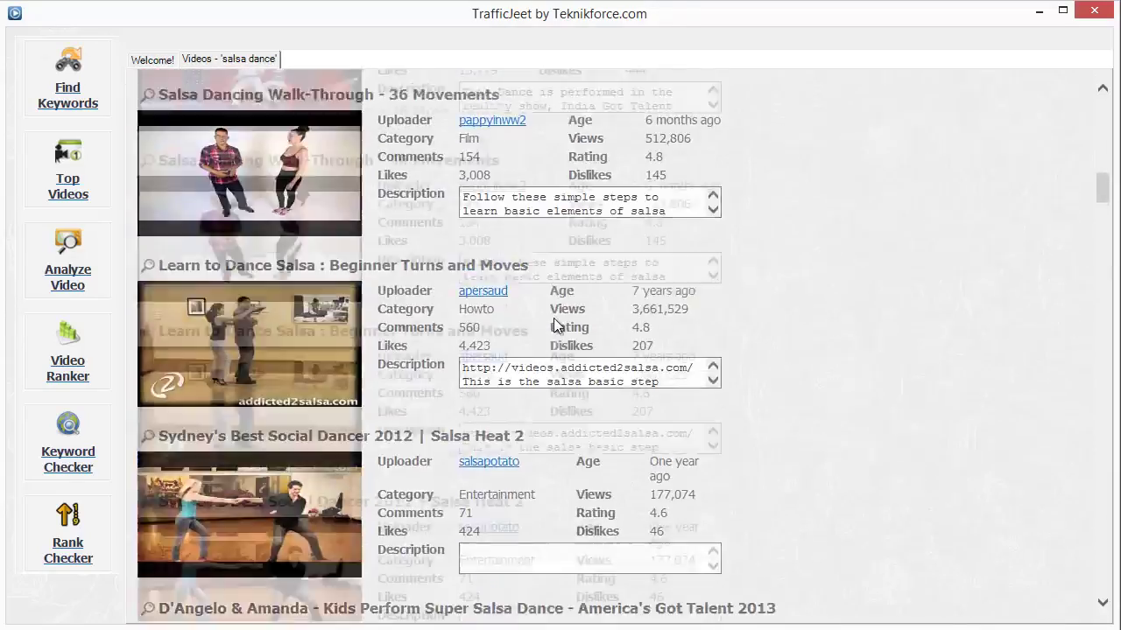
pyautogui.scroll(3, 551, 324)
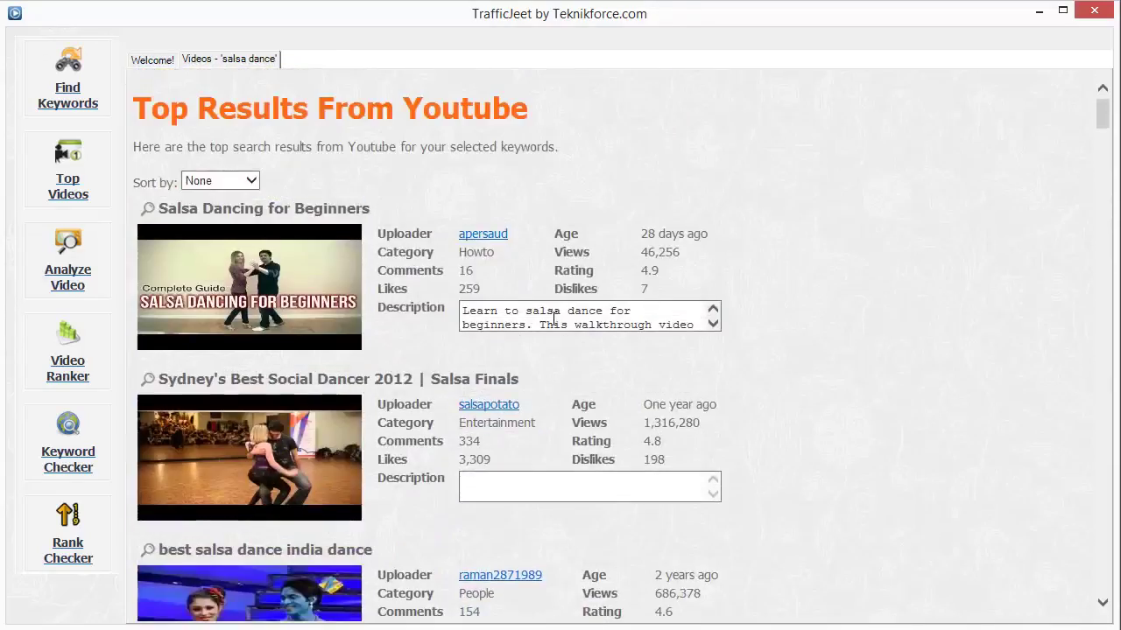
pyautogui.click(147, 210)
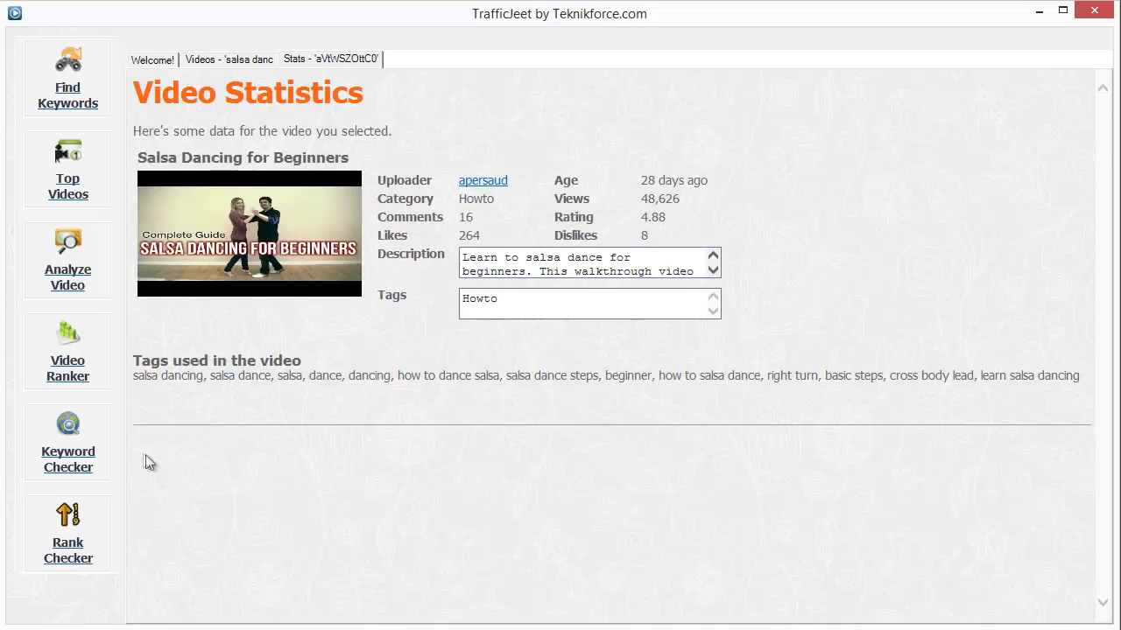
# - Examine the tags used in the "Salsa Dancing for Beginners" video, including "salsa dance steps", and close its statistics
pyautogui.moveTo(137, 375); pyautogui.dragTo(253, 386)
pyautogui.click(180, 381)
pyautogui.click(253, 385)
pyautogui.moveTo(138, 379); pyautogui.dragTo(203, 380)
pyautogui.click(195, 380)
pyautogui.moveTo(288, 383); pyautogui.dragTo(296, 382)
pyautogui.moveTo(369, 378); pyautogui.dragTo(476, 378)
pyautogui.click(496, 376)
pyautogui.moveTo(606, 376); pyautogui.dragTo(623, 376)
pyautogui.moveTo(506, 376); pyautogui.dragTo(596, 374)
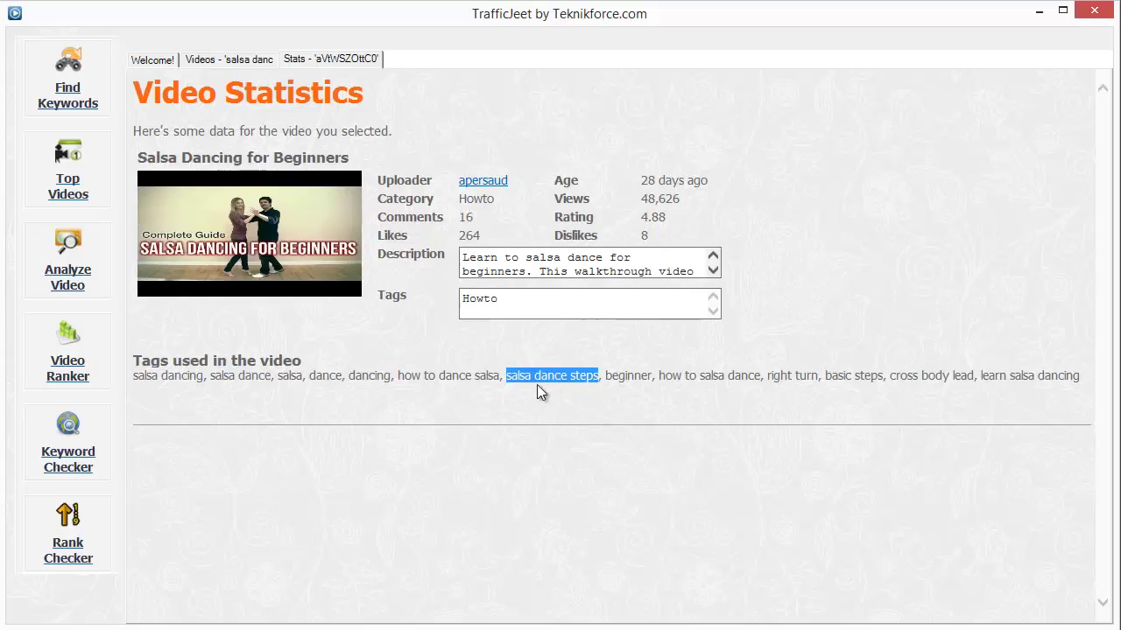
pyautogui.doubleClick(352, 61)
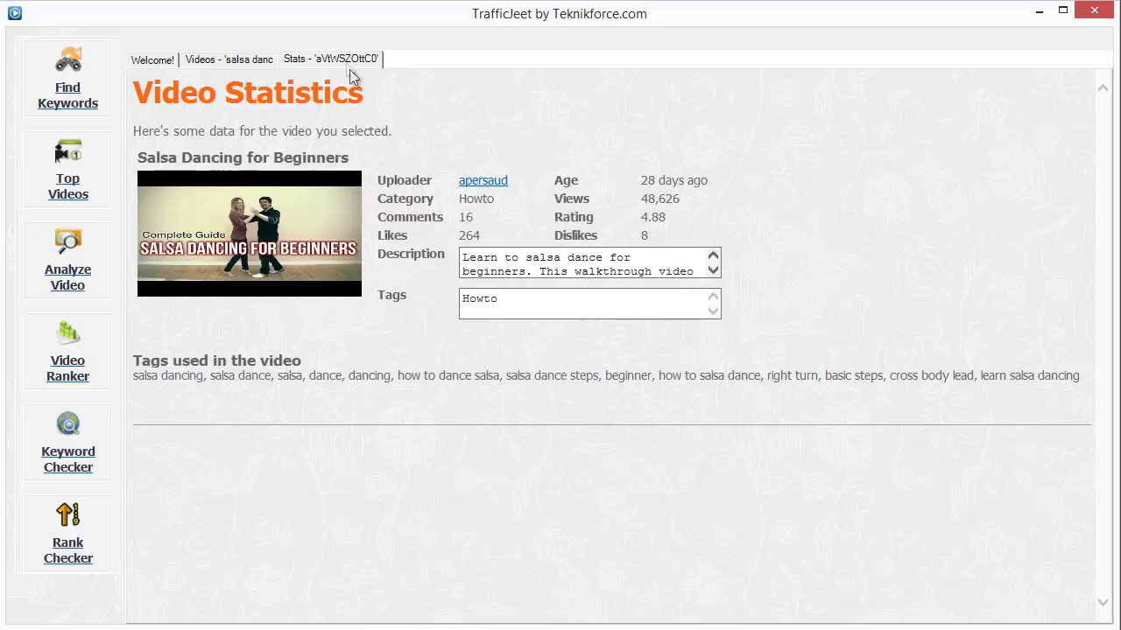
# - Analyze the "Sydney's Best Social Dancer 2012 | Salsa Finals" video, examine its tags and close its statistics
pyautogui.click(242, 60)
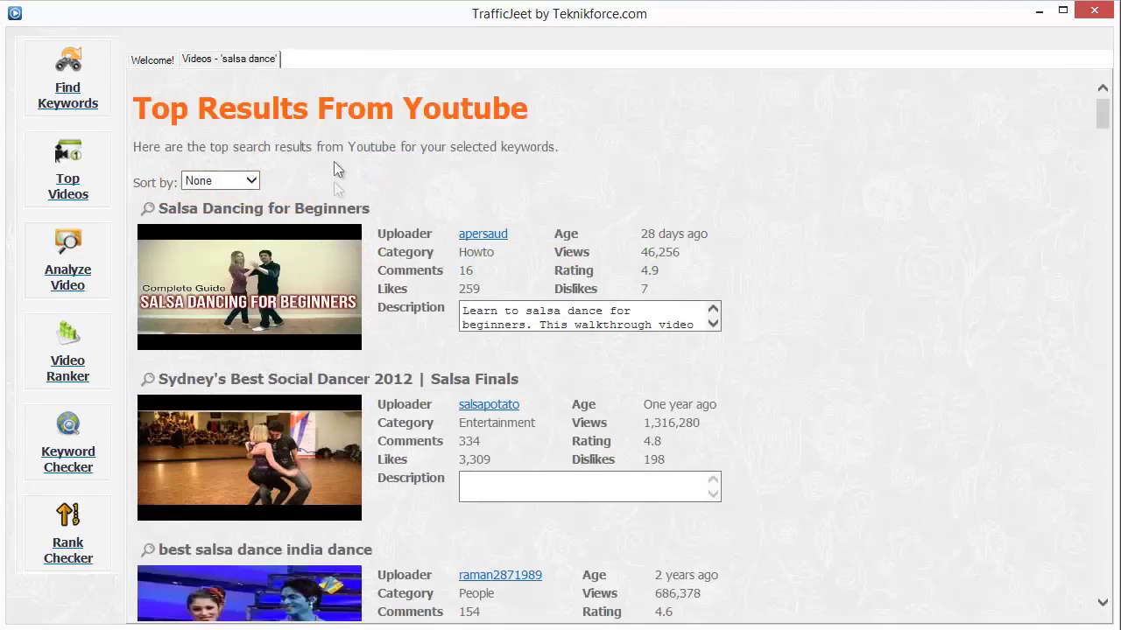
pyautogui.click(147, 381)
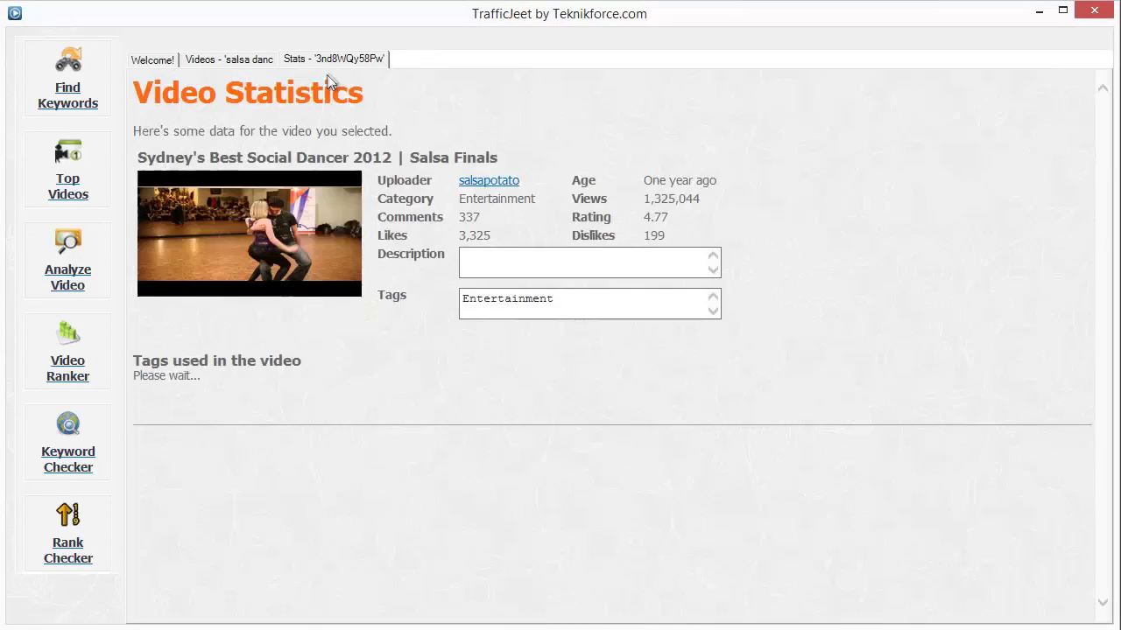
pyautogui.moveTo(214, 377)
pyautogui.mouseDown()
pyautogui.moveTo(345, 380)
pyautogui.moveTo(318, 403)
pyautogui.moveTo(213, 378)
pyautogui.mouseUp()
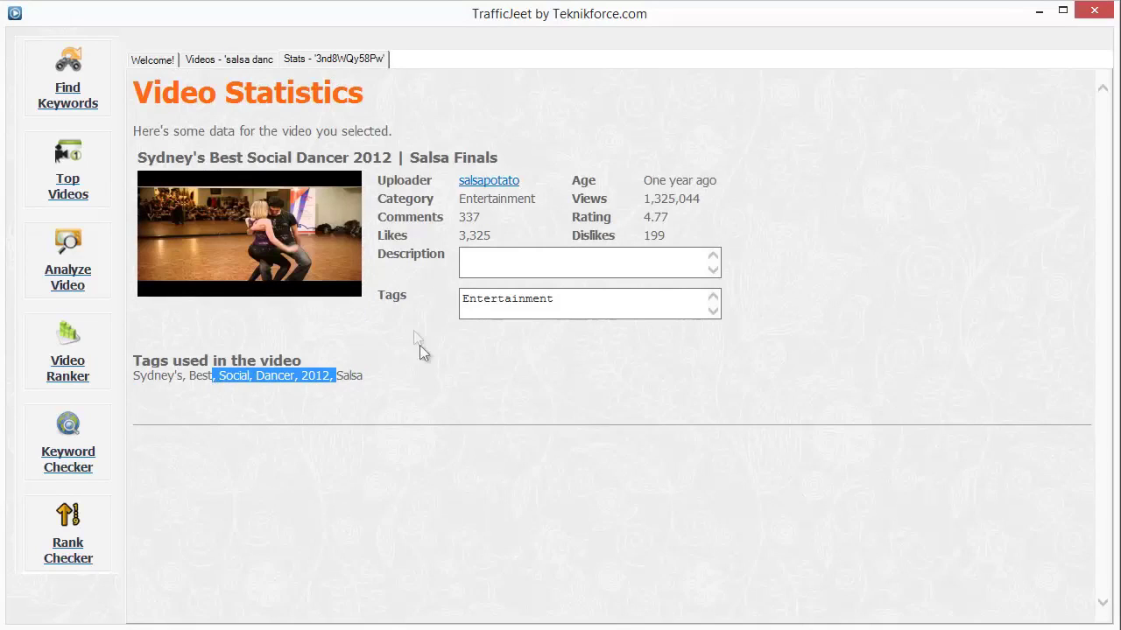
pyautogui.doubleClick(354, 58)
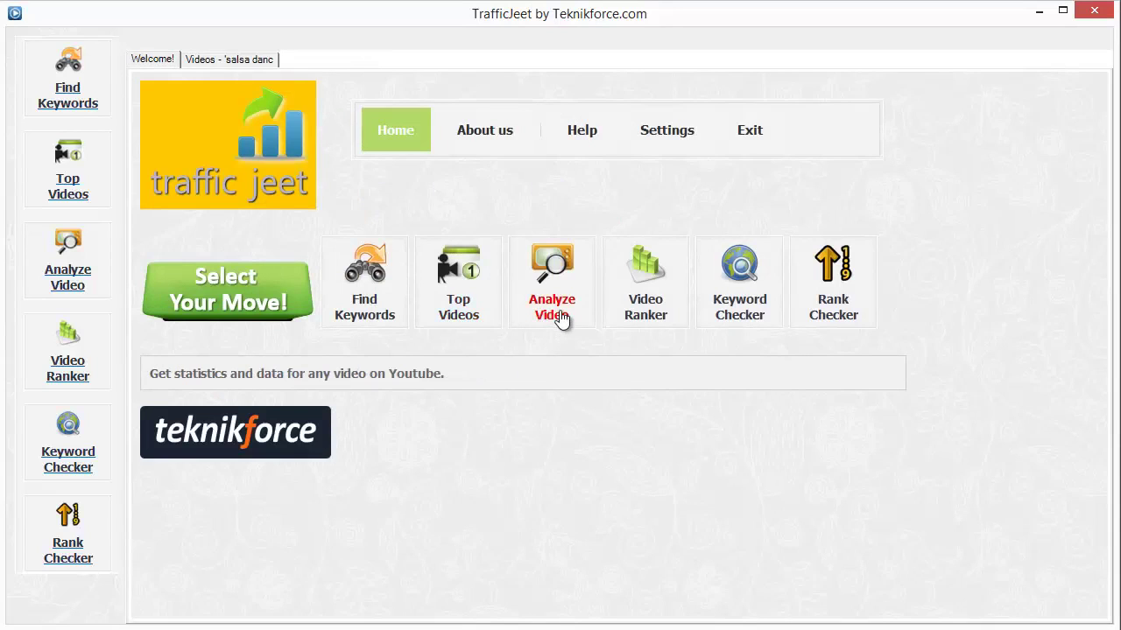
# - Examine the Video Analysis prompt for a video URL, close it, and return to the top results for "salsa dance"
pyautogui.click(260, 61)
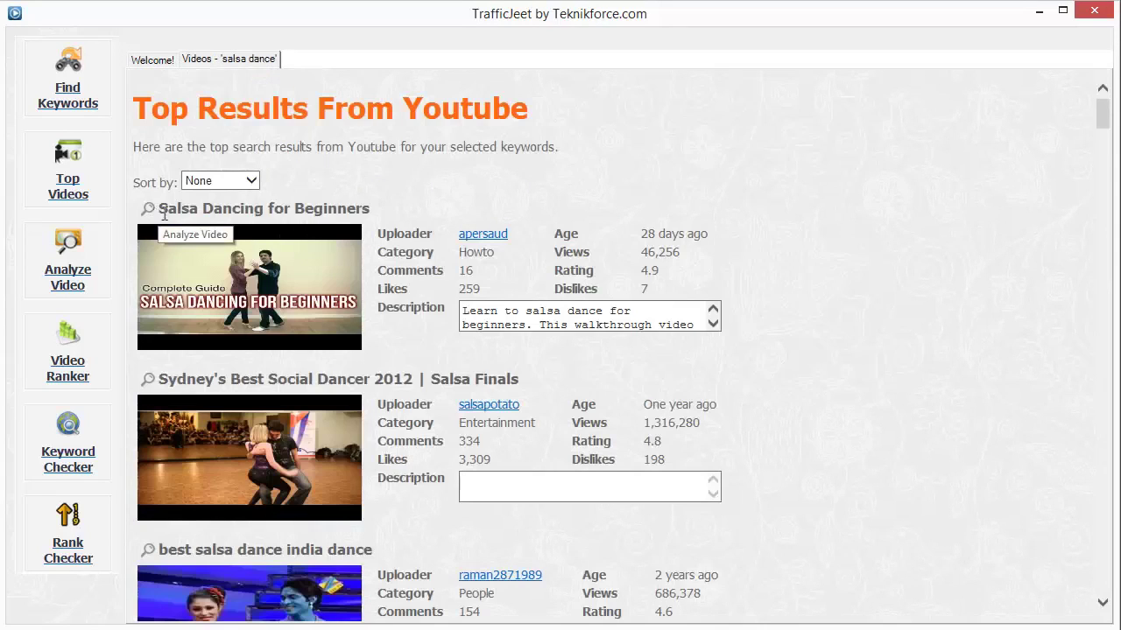
pyautogui.click(145, 62)
pyautogui.click(565, 302)
pyautogui.rightClick(507, 298)
pyautogui.click(474, 299)
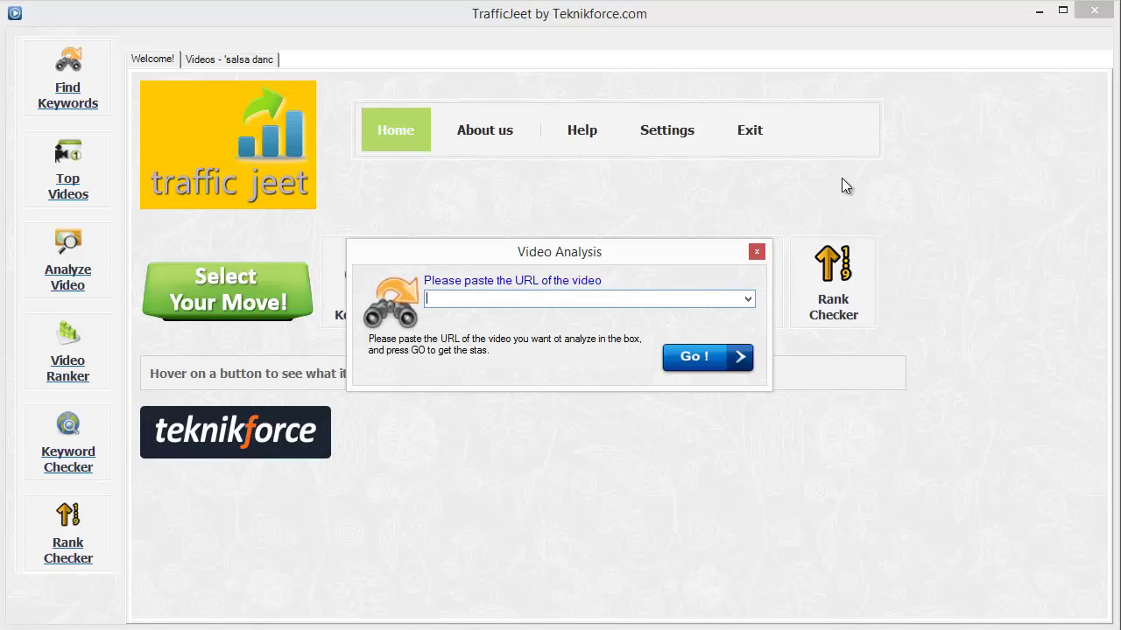
pyautogui.click(757, 251)
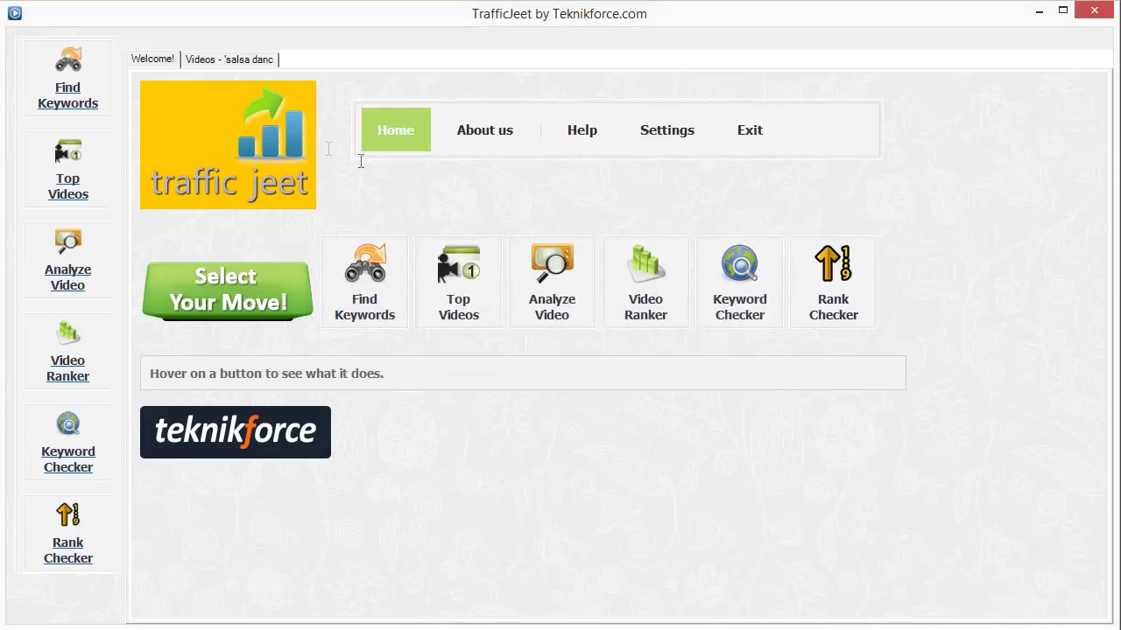
pyautogui.click(248, 63)
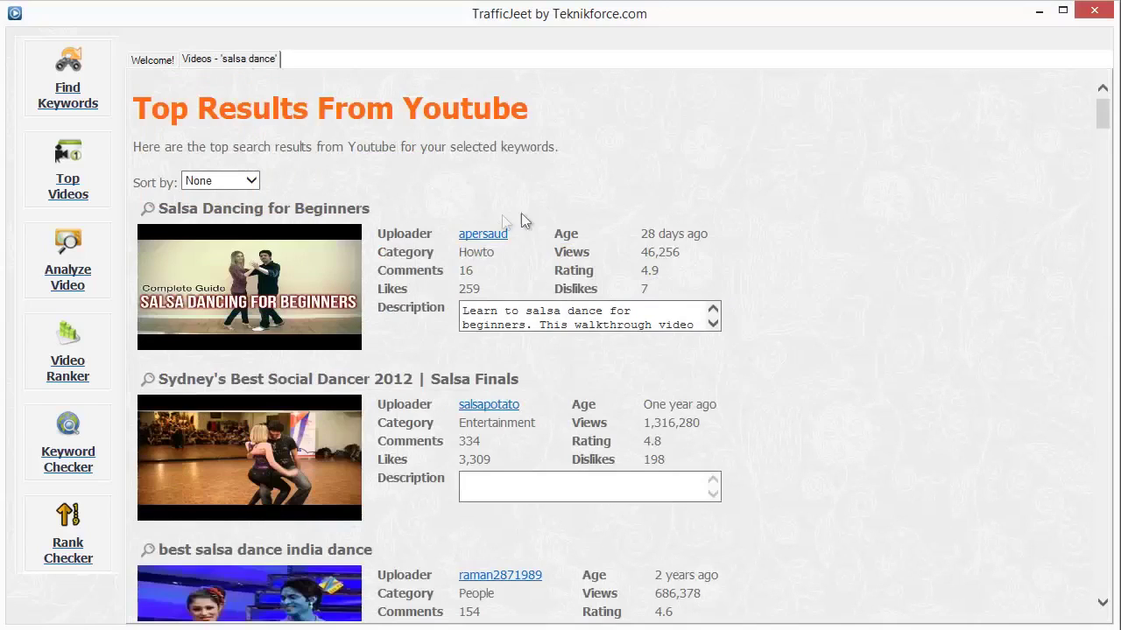
pyautogui.click(147, 210)
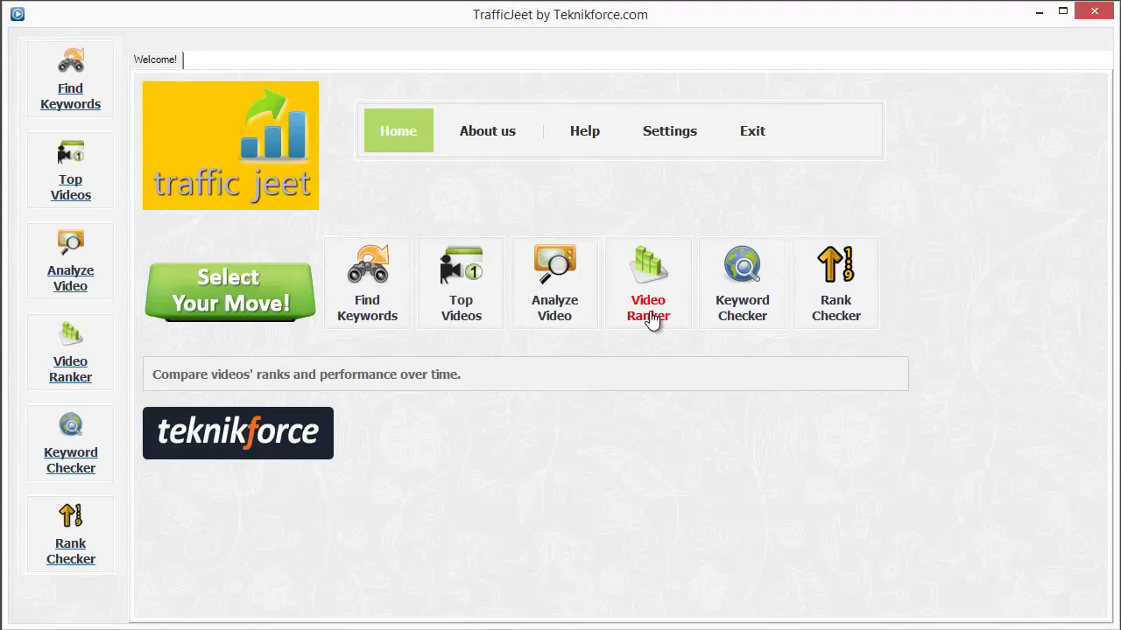
# - Open the "Test" set in the Video Ranker and examine its views chart and list of videos
pyautogui.click(649, 317)
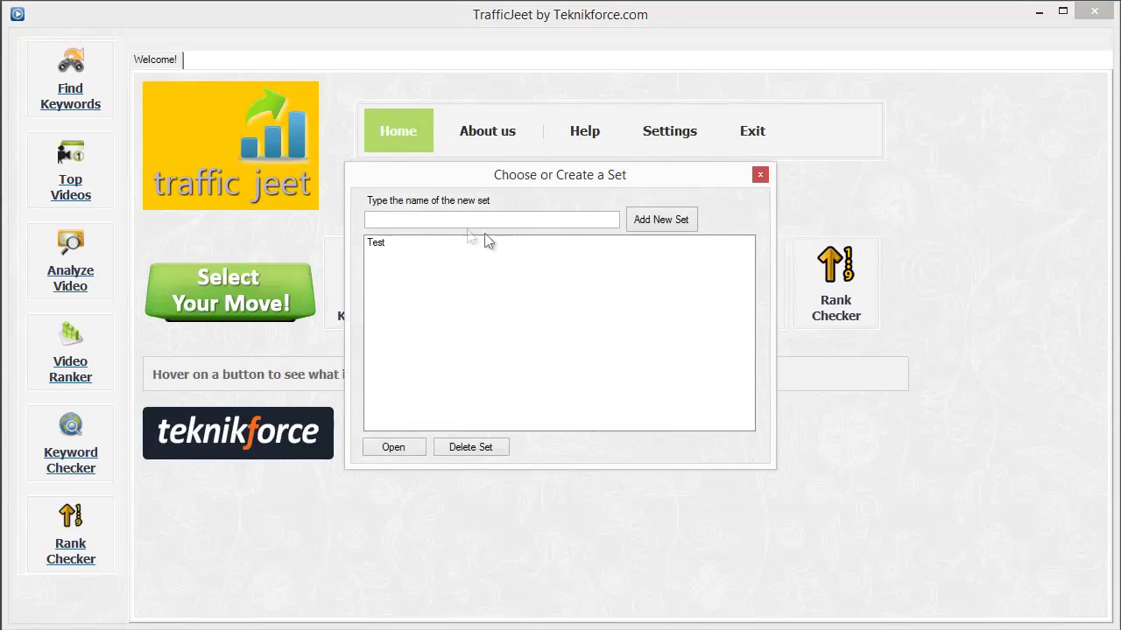
pyautogui.click(450, 223)
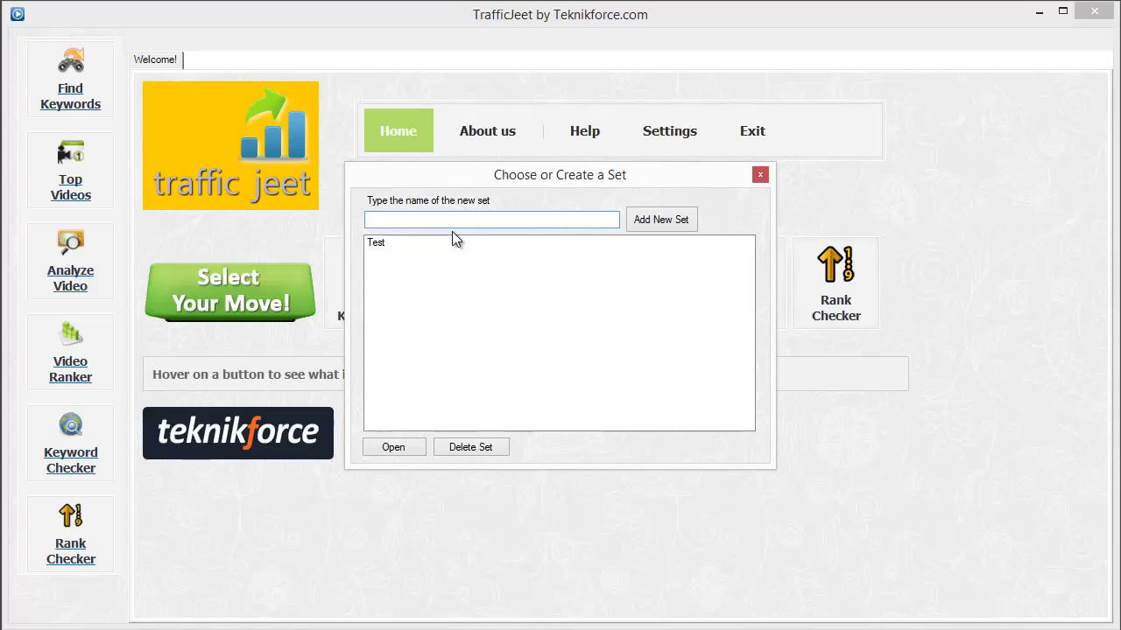
pyautogui.click(394, 245)
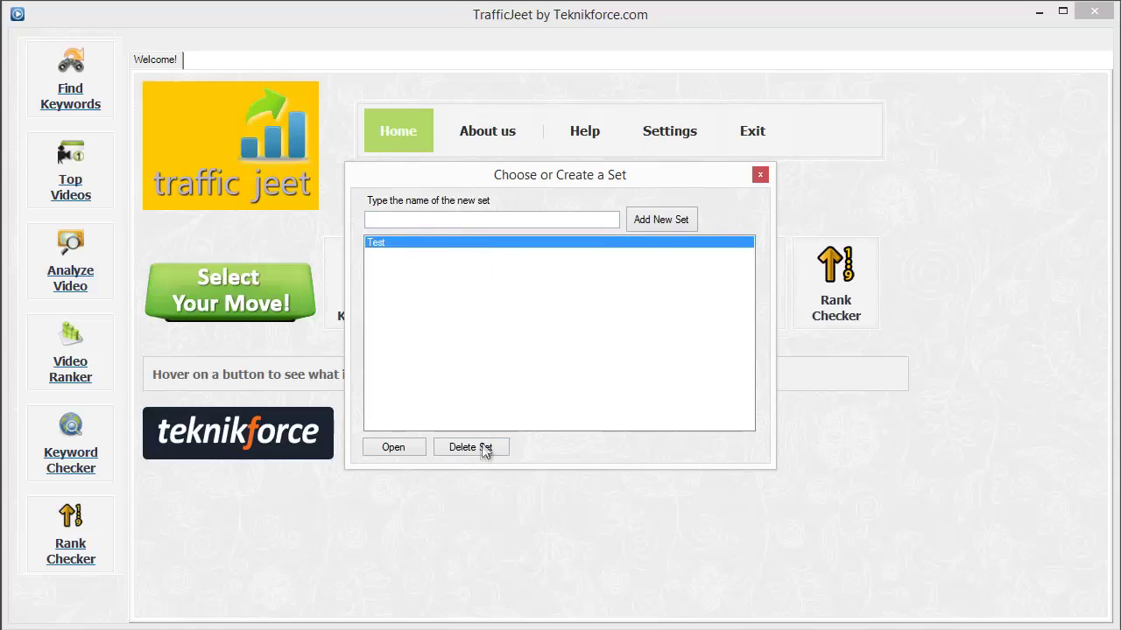
pyautogui.doubleClick(406, 243)
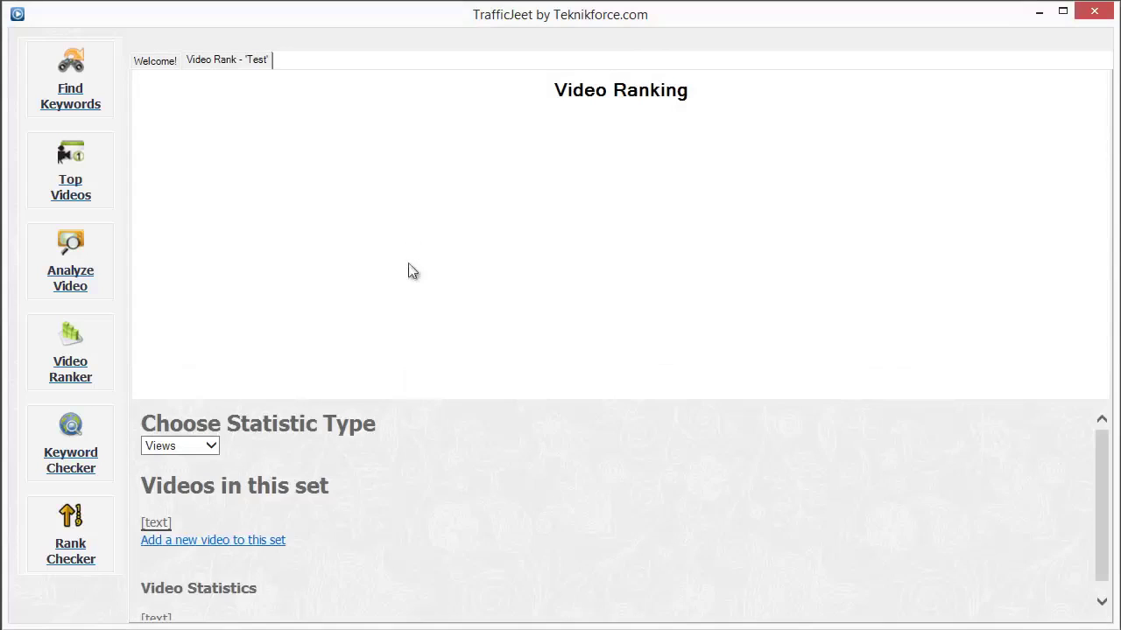
pyautogui.scroll(-3, 605, 426)
pyautogui.scroll(1, 604, 482)
pyautogui.scroll(2, 595, 498)
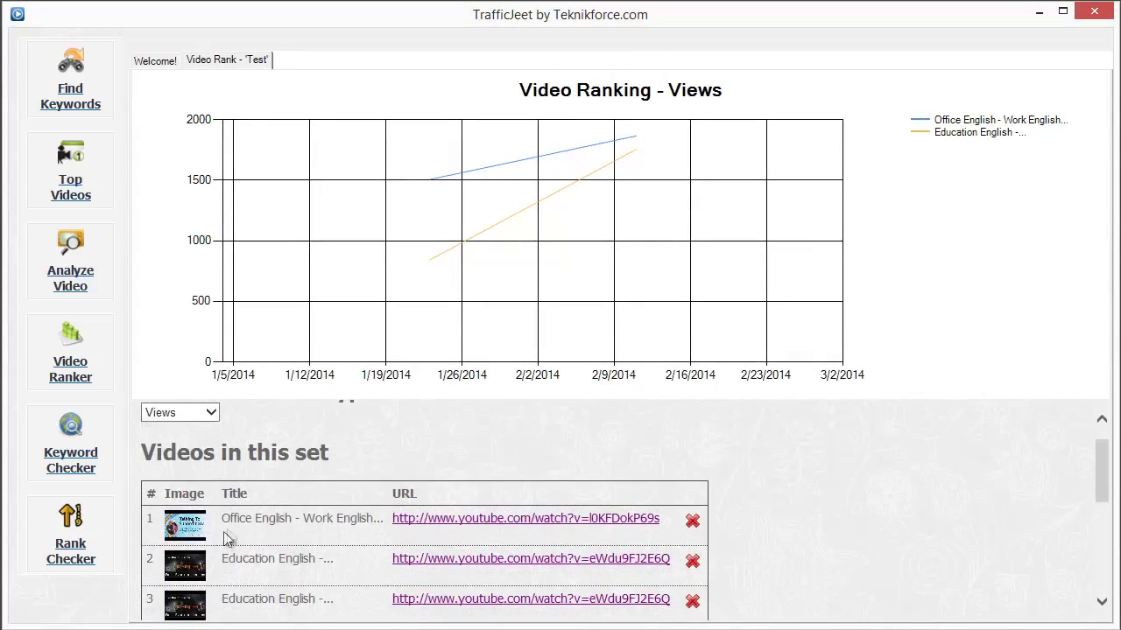
# - Look through the videos in the "Test" set, then examine the prompt for adding a new video URL and close it
pyautogui.scroll(-2, 263, 526)
pyautogui.scroll(2, 468, 553)
pyautogui.scroll(-1, 726, 510)
pyautogui.scroll(2, 665, 525)
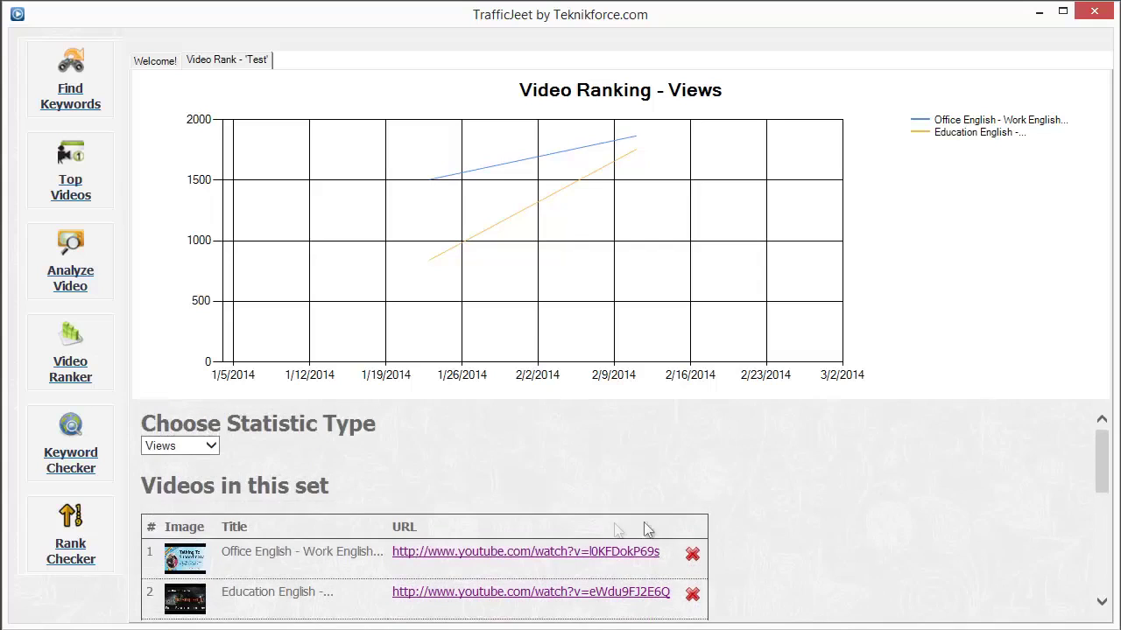
pyautogui.scroll(-1, 331, 490)
pyautogui.scroll(1, 341, 458)
pyautogui.scroll(-5, 753, 464)
pyautogui.scroll(3, 761, 462)
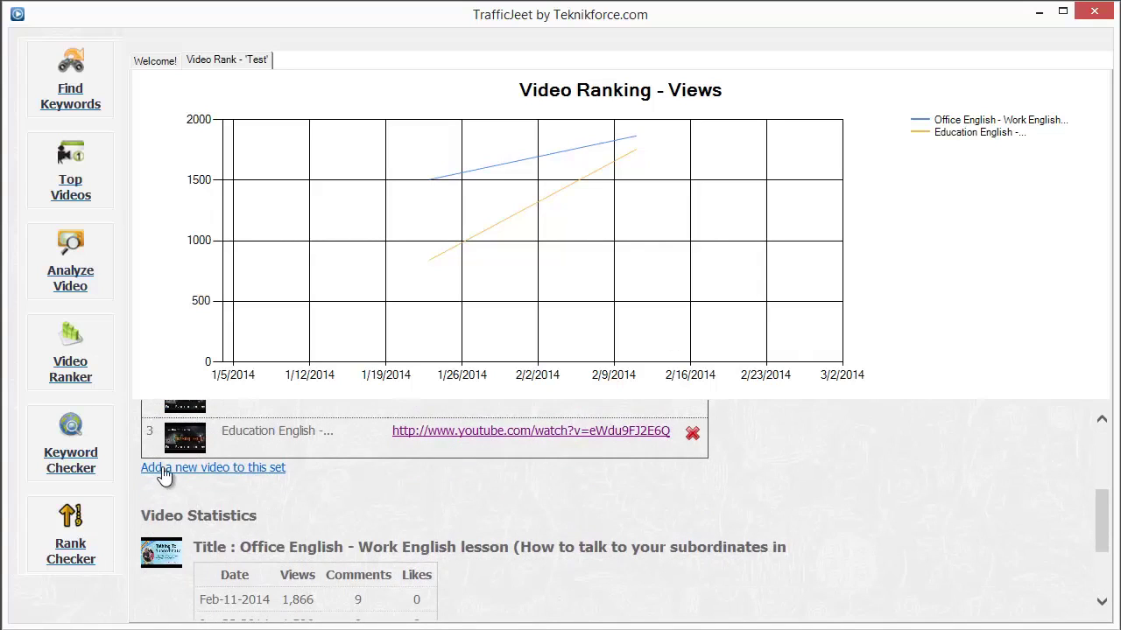
pyautogui.click(212, 471)
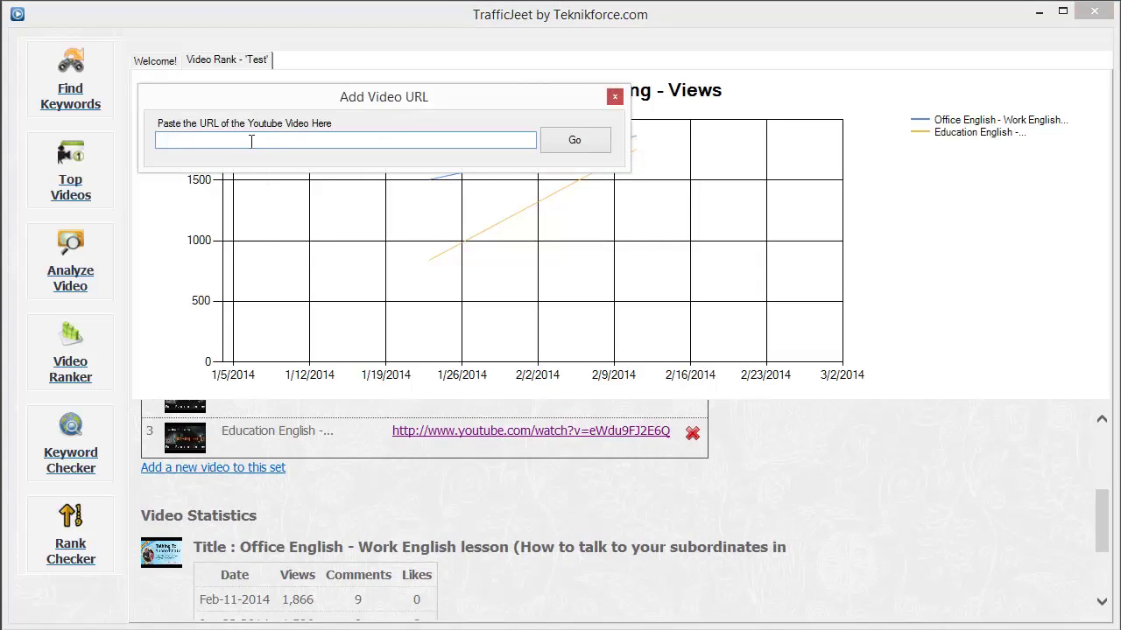
pyautogui.click(614, 96)
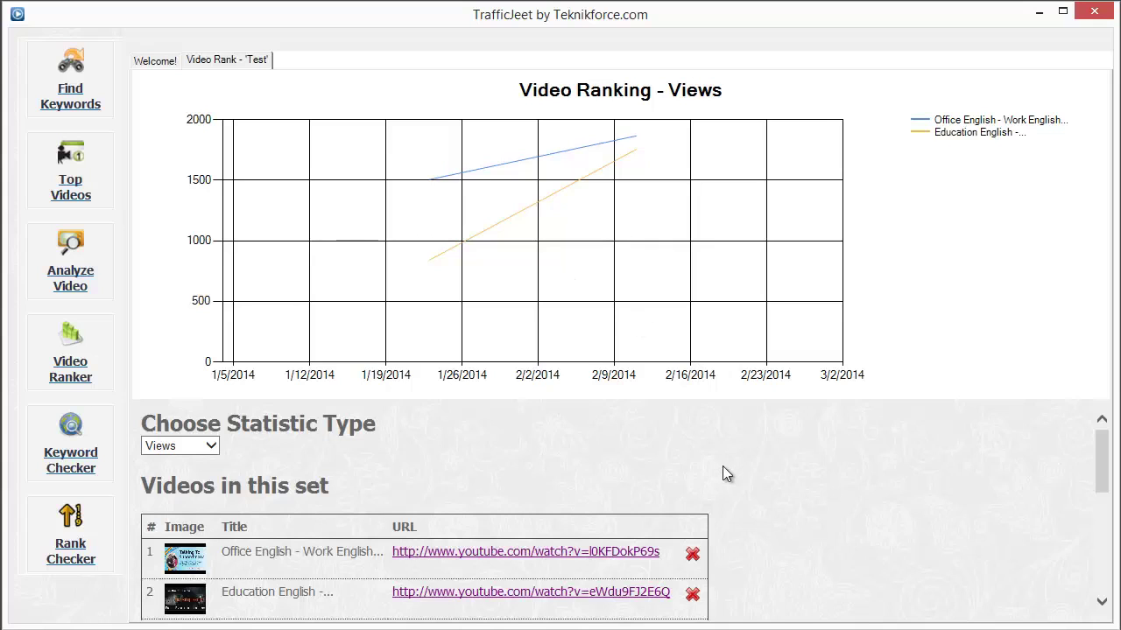
# - Examine the dated views, comments and likes of both videos in the "Test" set, then close the set
pyautogui.scroll(-5, 722, 466)
pyautogui.scroll(-1, 723, 466)
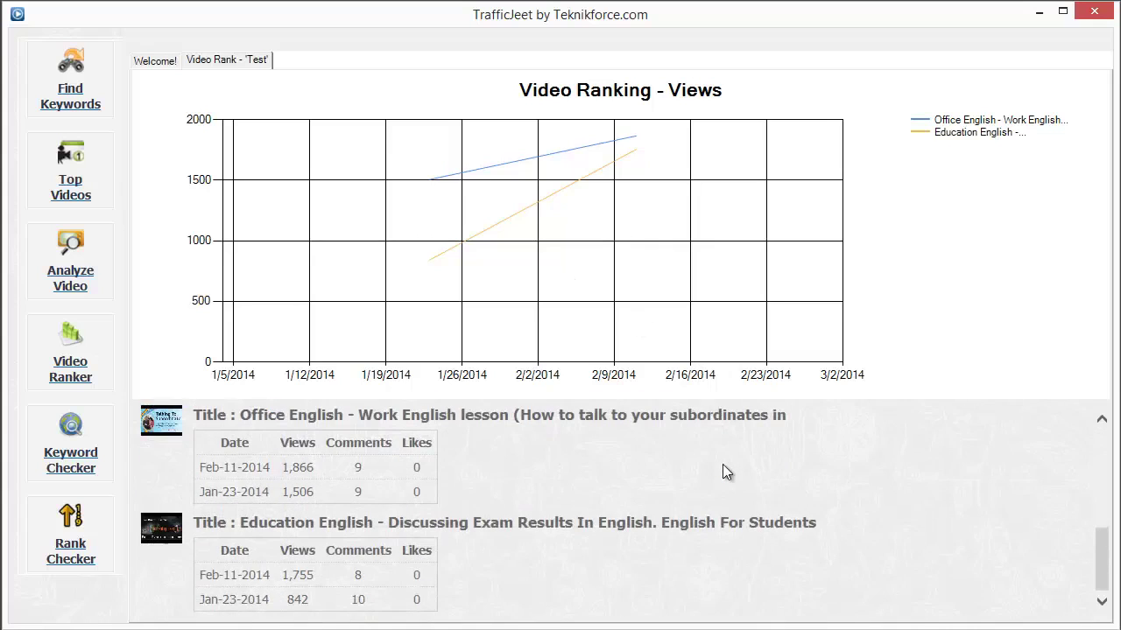
pyautogui.doubleClick(300, 492)
pyautogui.click(362, 490)
pyautogui.moveTo(293, 604); pyautogui.dragTo(307, 602)
pyautogui.click(302, 575)
pyautogui.click(309, 574)
pyautogui.middleClick(236, 57)
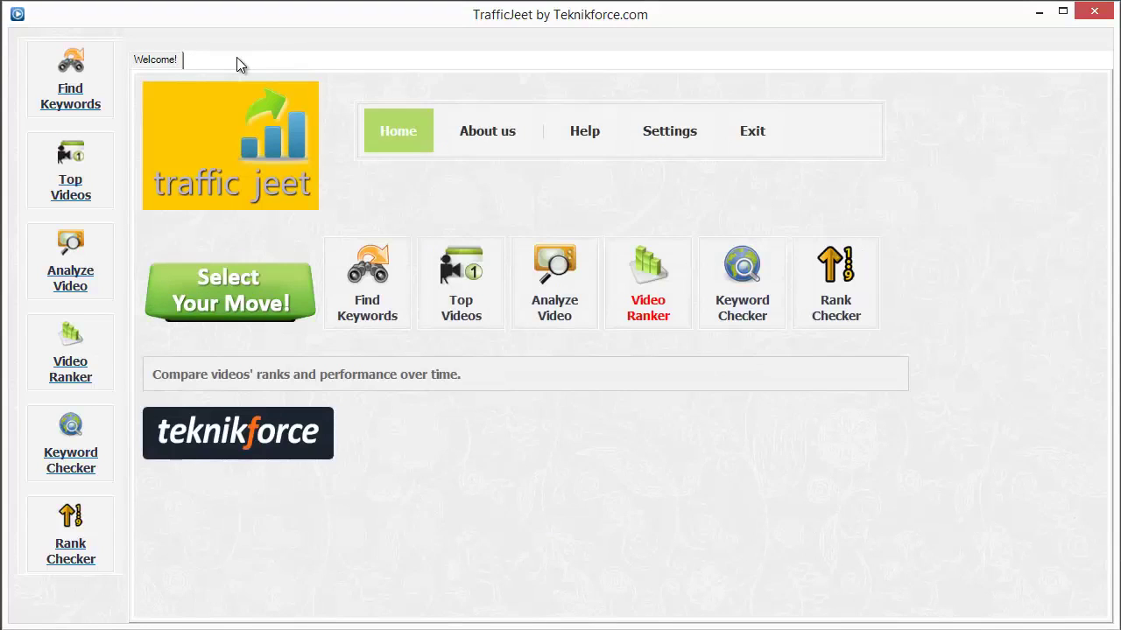
# - Check the keywords "salsa dance" and "bottle opener", each on its own line, for videos with the Keyword Checker
pyautogui.click(762, 324)
pyautogui.moveTo(467, 206); pyautogui.dragTo(537, 200)
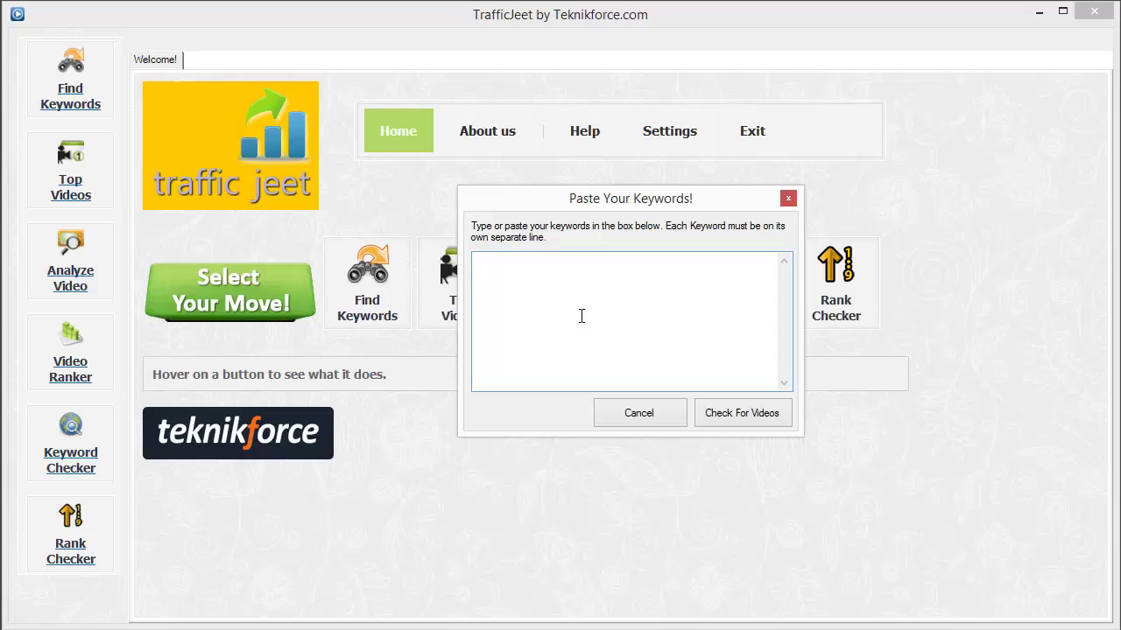
pyautogui.write('sals')
pyautogui.write('a dance ')
pyautogui.write('bottle')
pyautogui.write(' opener')
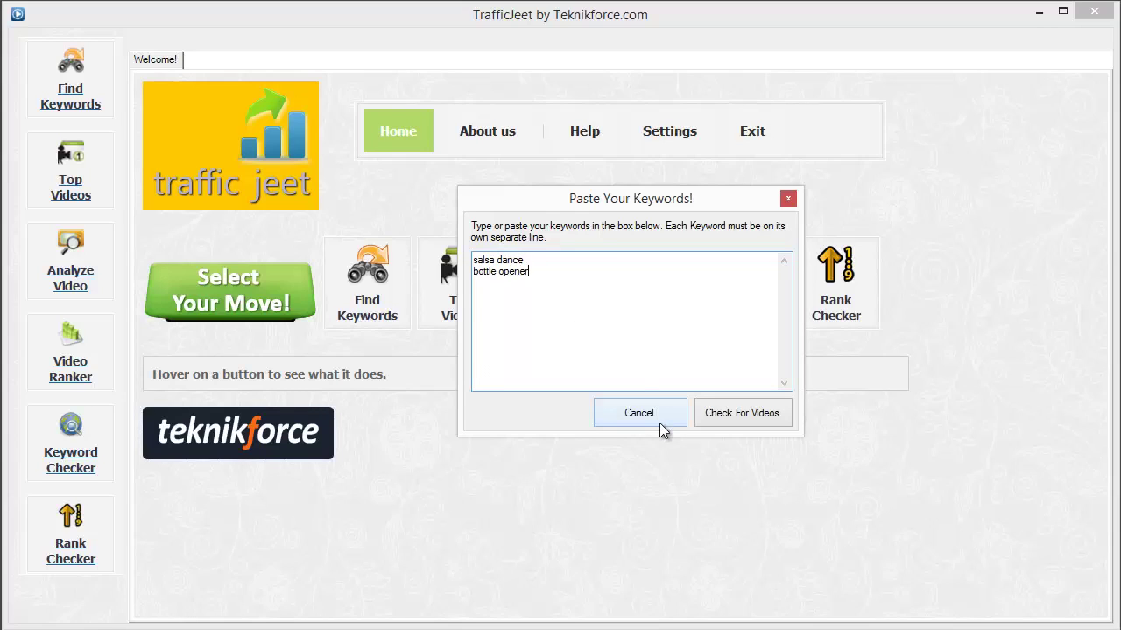
pyautogui.click(734, 415)
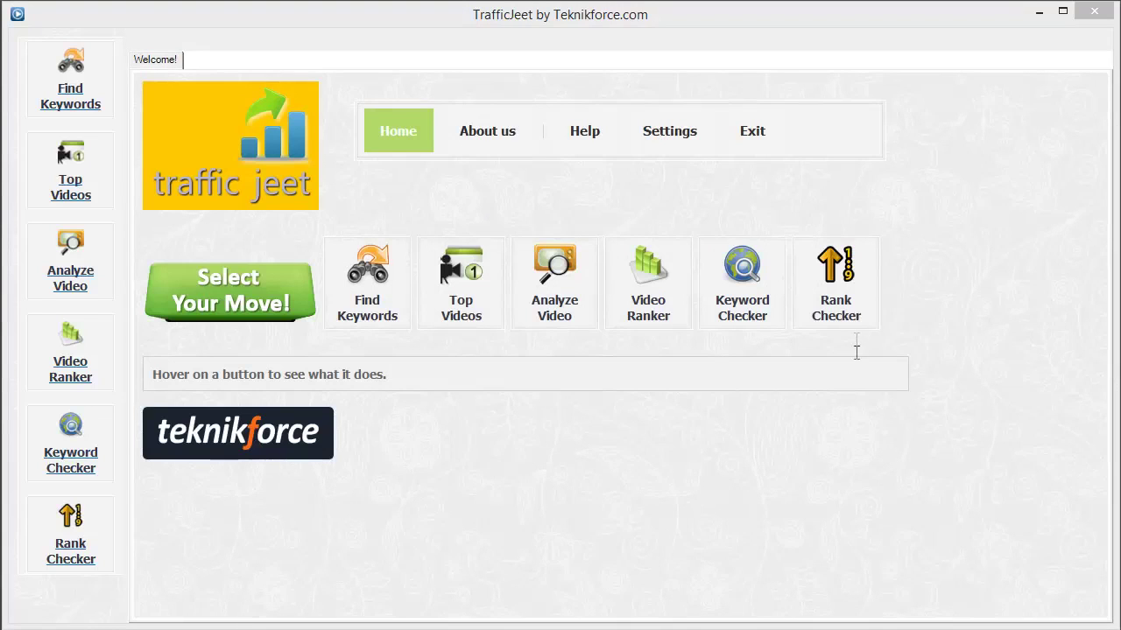
# - Open the Rank Checker and examine the title and URL fields for adding a new video
pyautogui.click(827, 314)
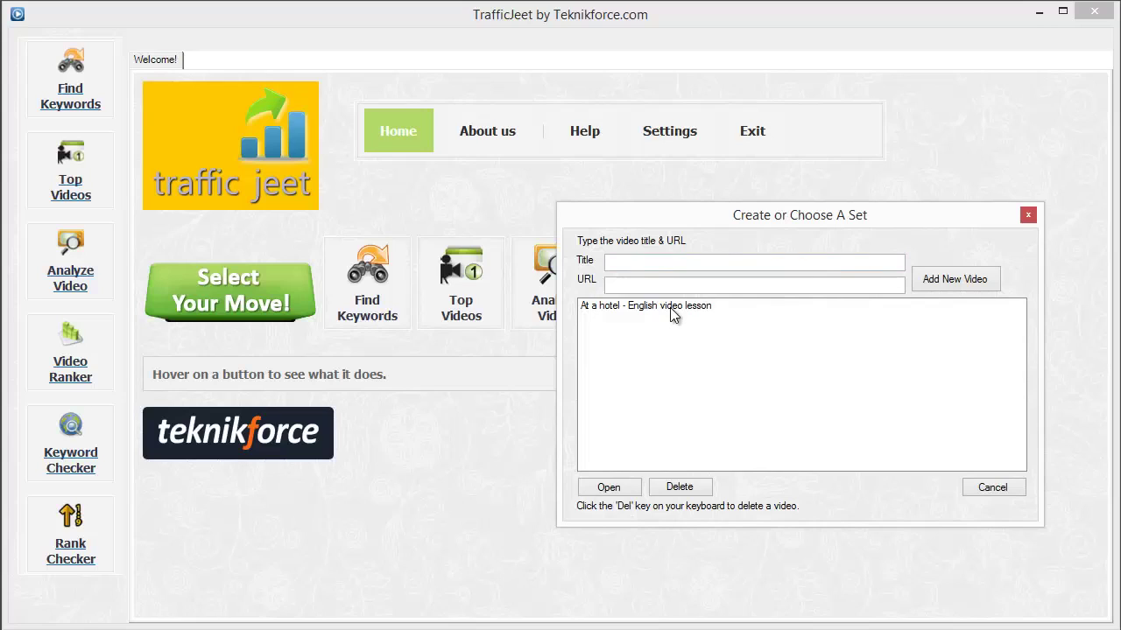
pyautogui.click(671, 265)
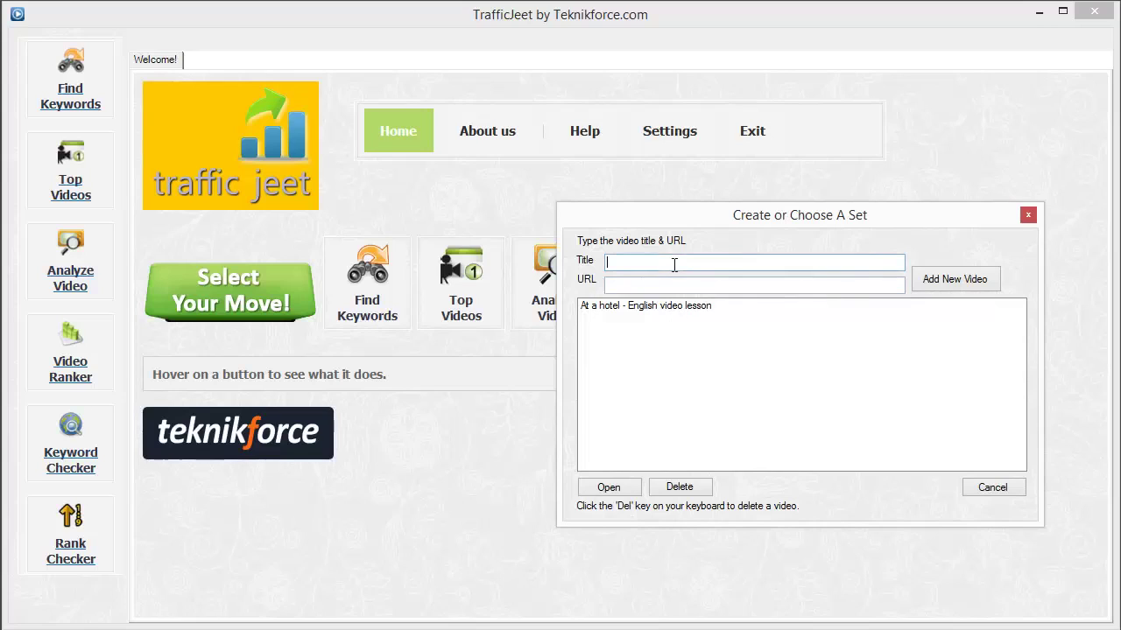
pyautogui.click(667, 287)
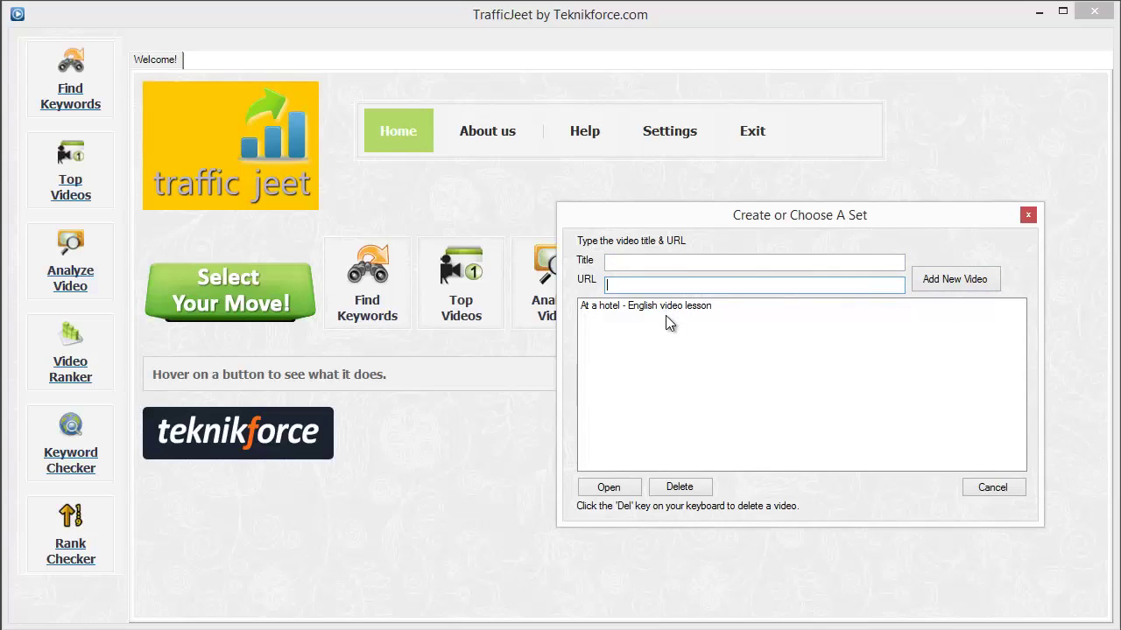
pyautogui.click(678, 265)
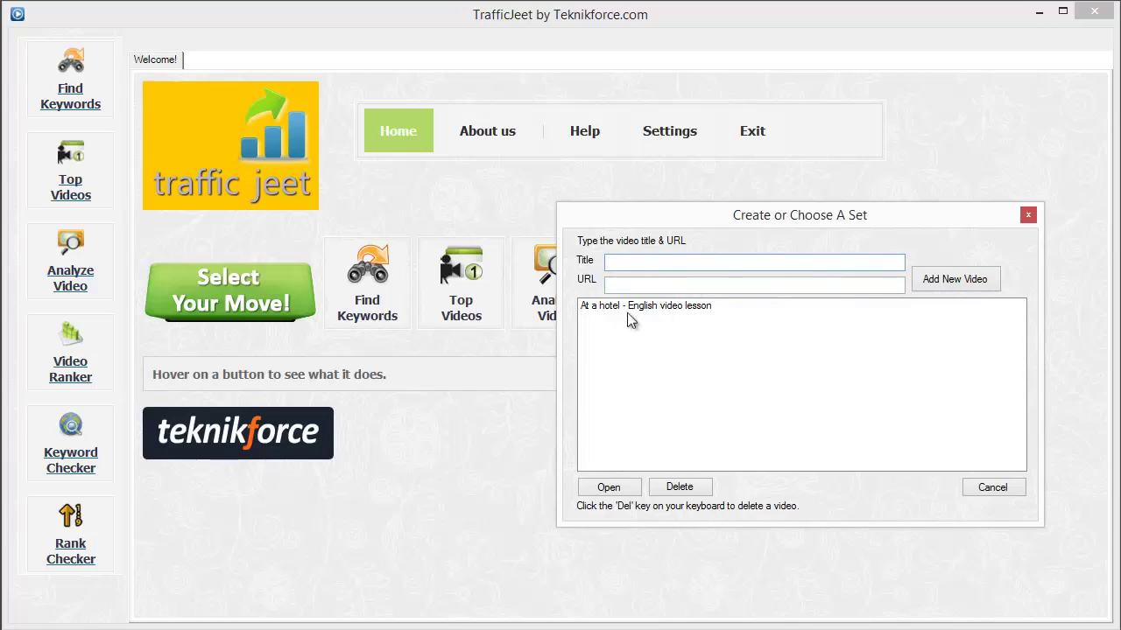
# - Open "At a hotel - English video lesson", examine the rank history of its keyword "at a hotel", and close it
pyautogui.click(629, 305)
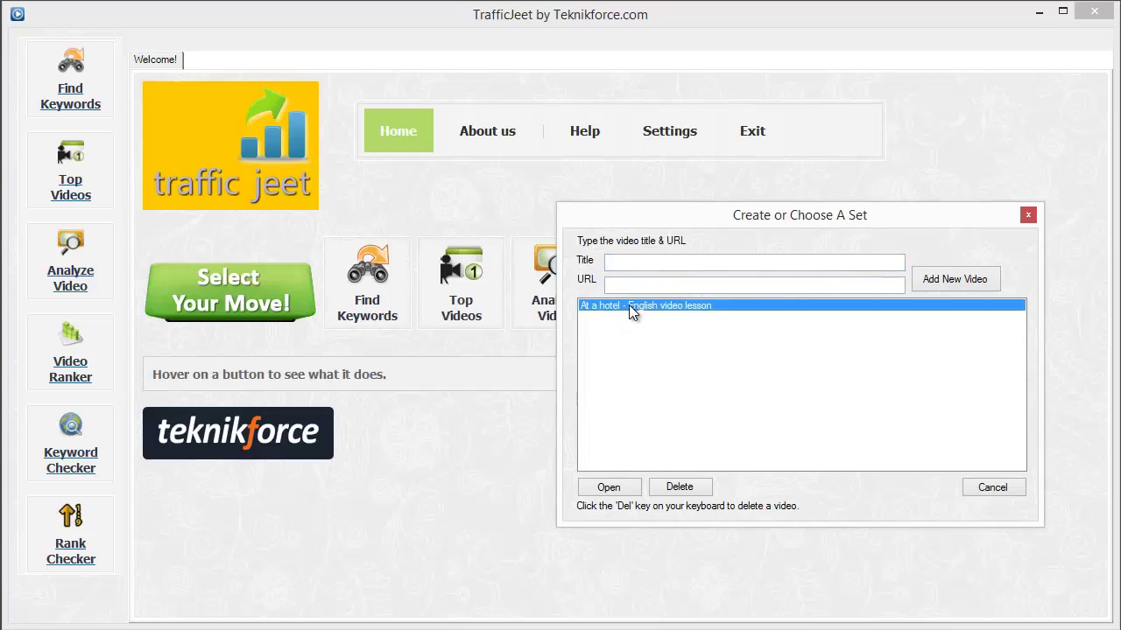
pyautogui.doubleClick(629, 305)
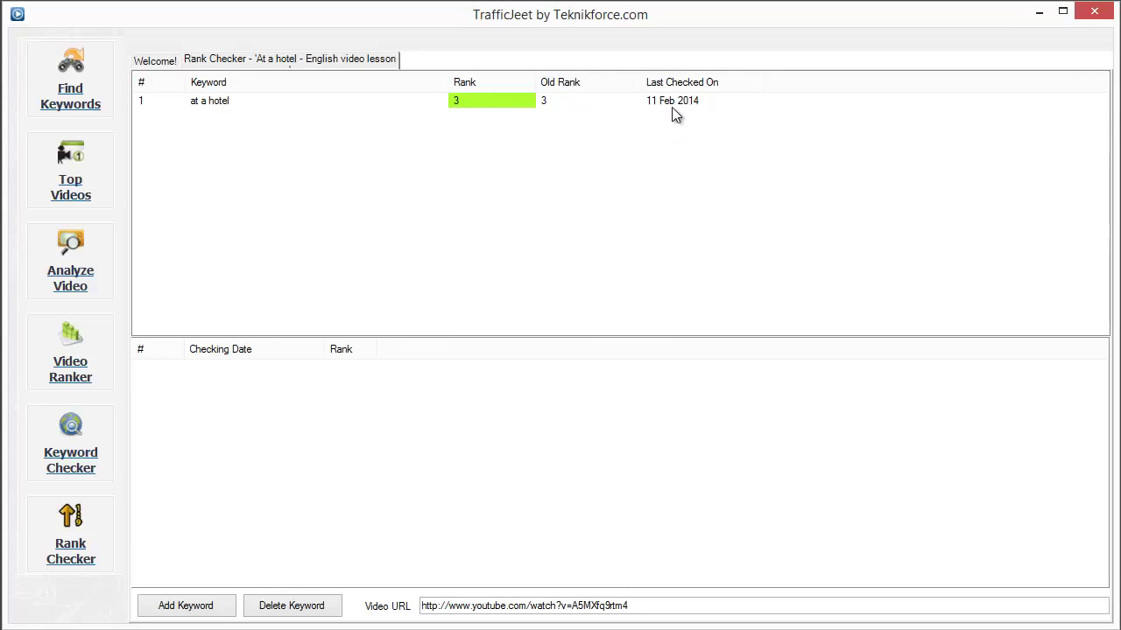
pyautogui.click(488, 103)
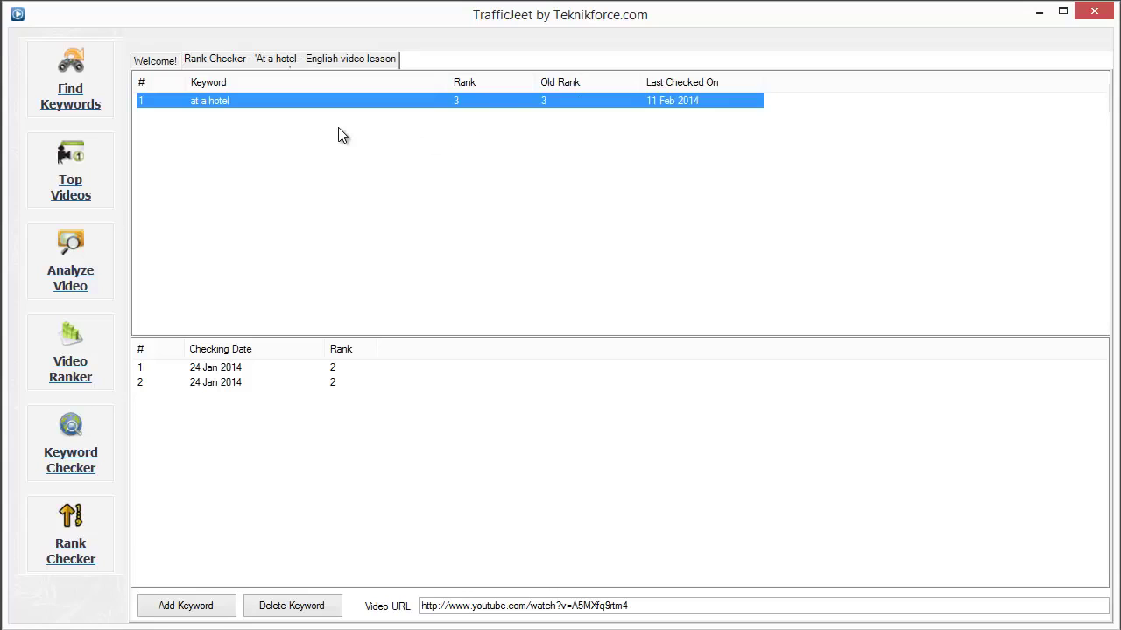
pyautogui.click(377, 64)
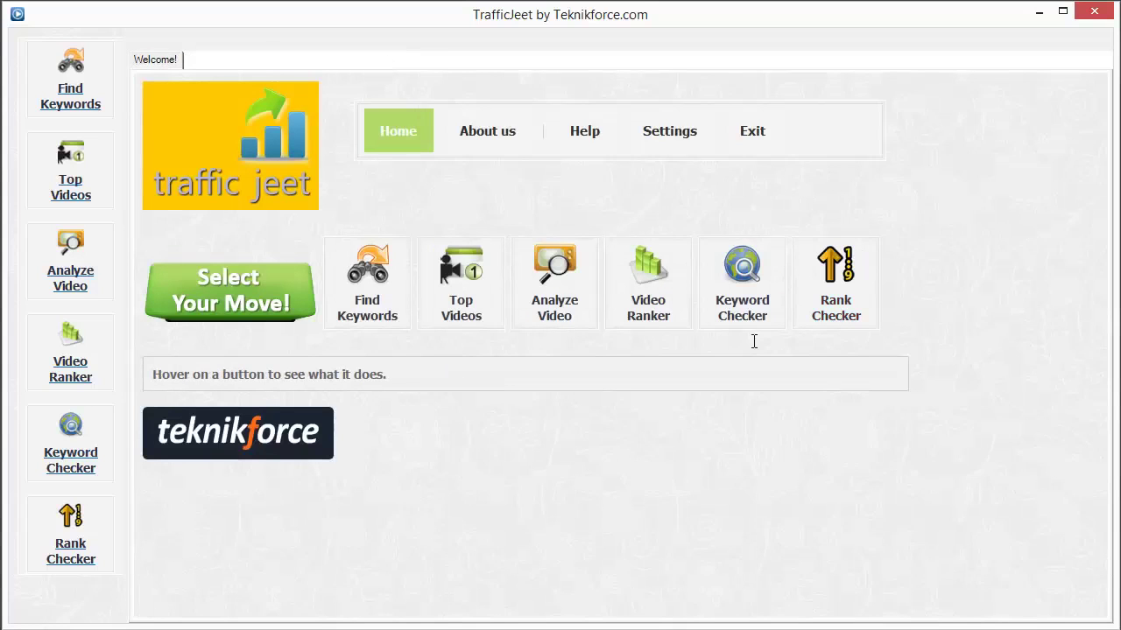